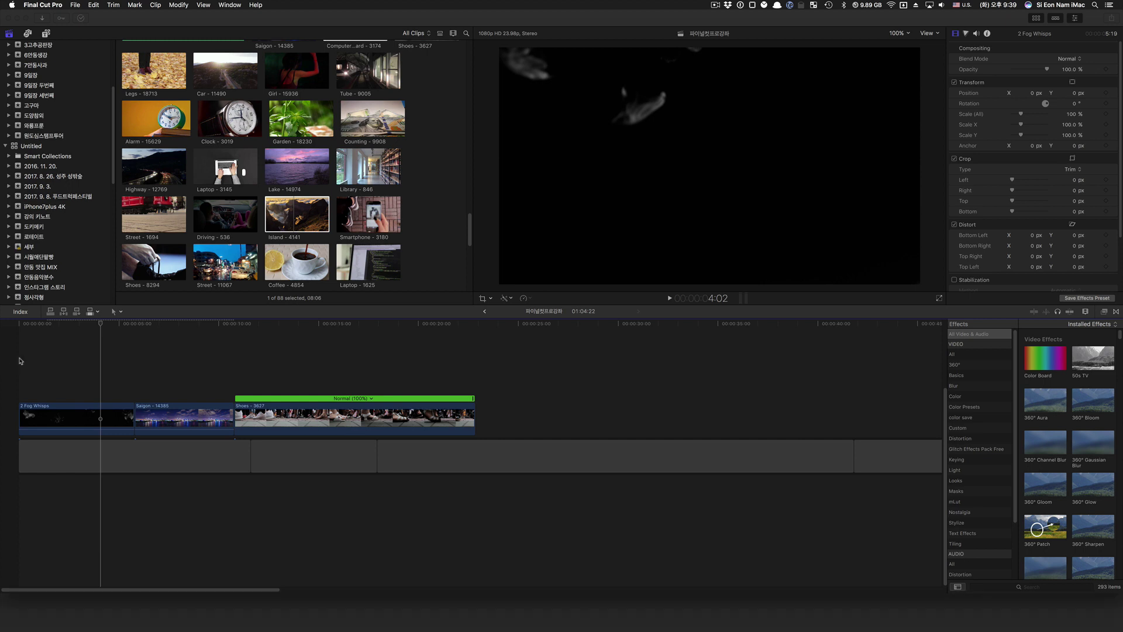
Step: Preview the 2 Fog Whisps clip from the start of the timeline
{"action": "left_click", "coordinate": [18, 345]}
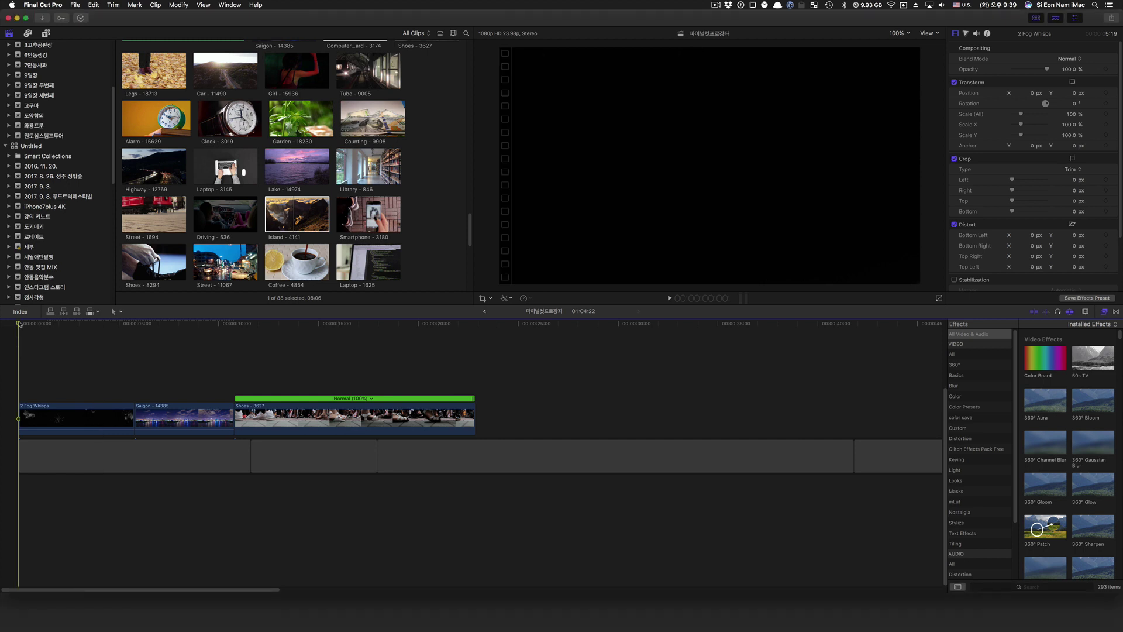
{"action": "left_click_drag", "start_coordinate": [20, 323], "coordinate": [111, 341]}
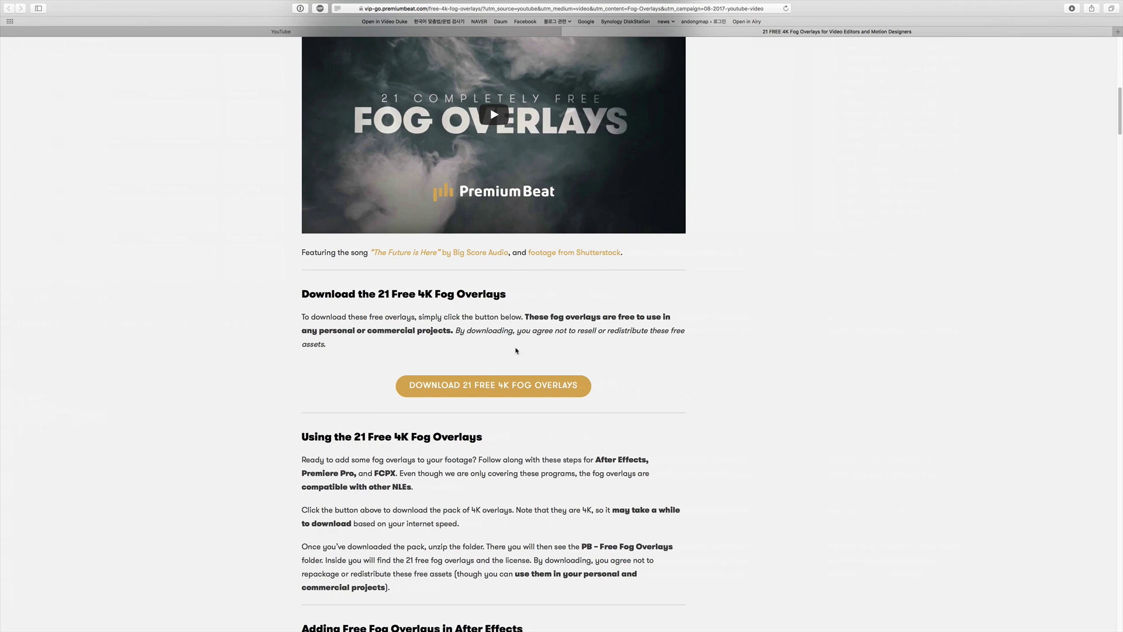
Step: Switch to the browser and review the PremiumBeat page on the 21 free 4K fog overlays, down to its download section
{"action": "scroll", "coordinate": [515, 350], "scroll_direction": "up", "scroll_amount": 15}
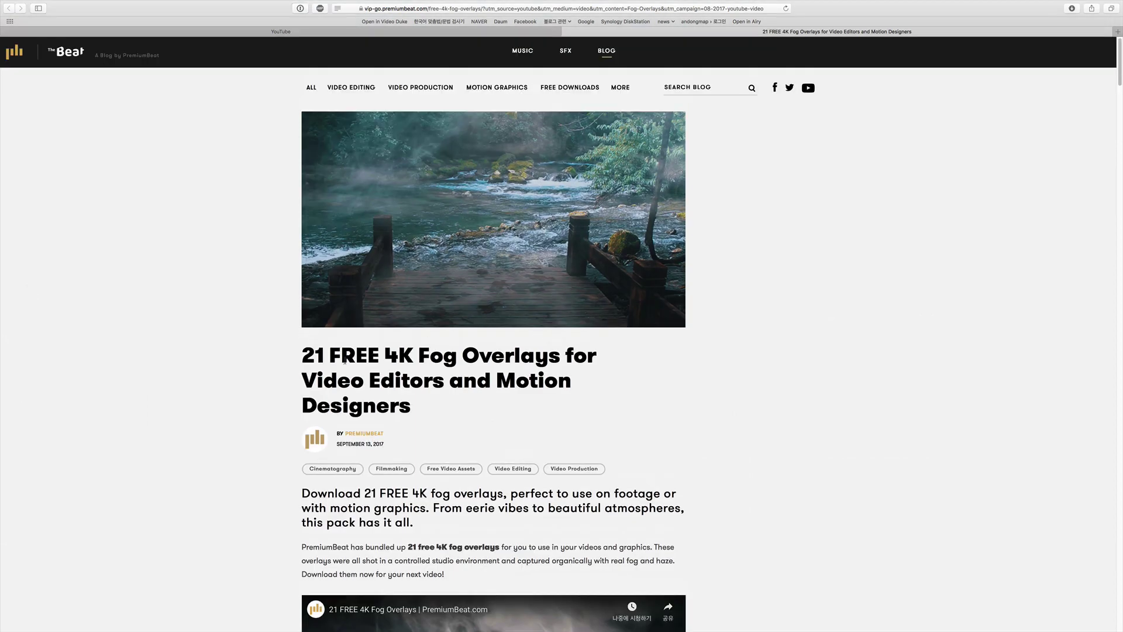
{"action": "left_click_drag", "start_coordinate": [301, 355], "coordinate": [486, 401]}
{"action": "left_click", "coordinate": [486, 402]}
{"action": "left_click_drag", "start_coordinate": [380, 355], "coordinate": [515, 361]}
{"action": "scroll", "coordinate": [714, 379], "scroll_direction": "down", "scroll_amount": 10}
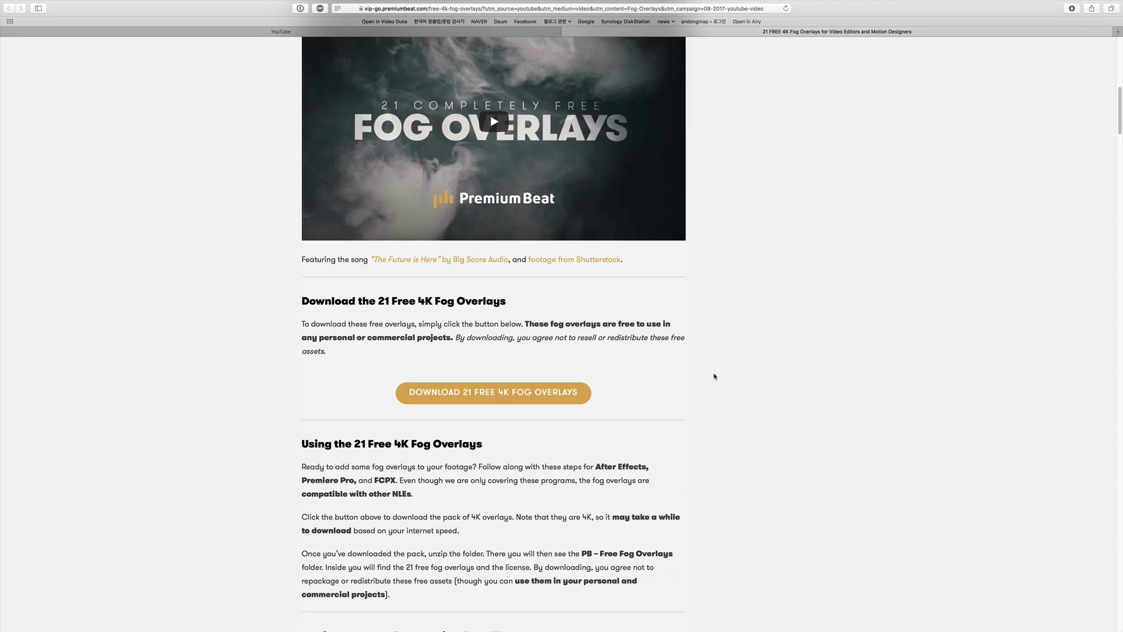
{"action": "left_click_drag", "start_coordinate": [302, 299], "coordinate": [328, 351]}
{"action": "left_click", "coordinate": [506, 399]}
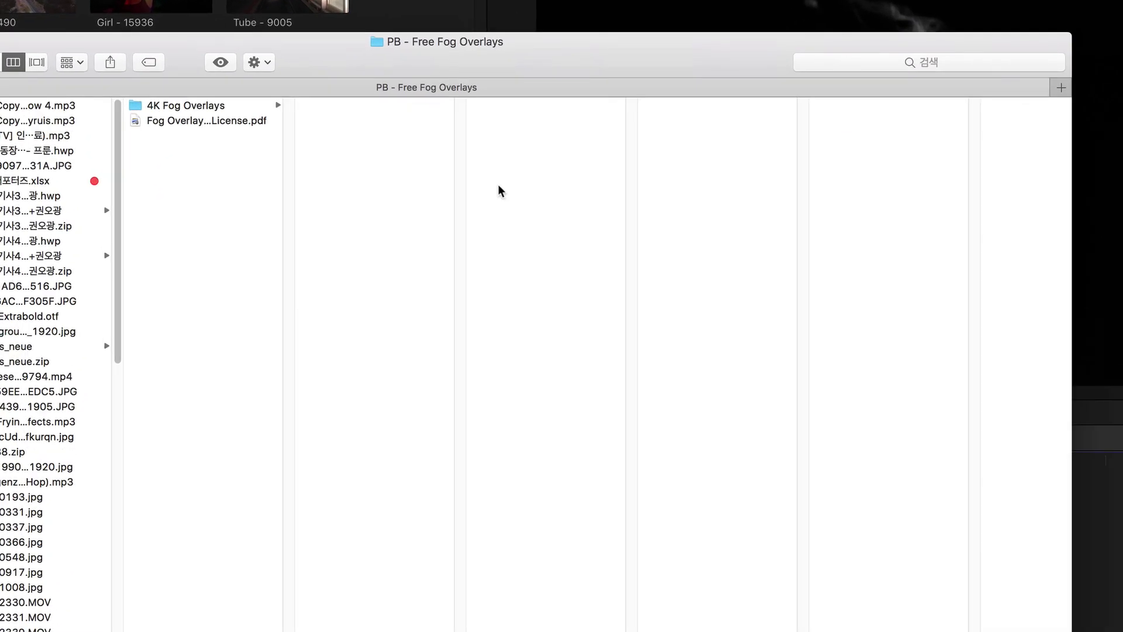
Step: Open the 4K Fog Overlays folder in Finder, preview several of the fog clips, and close the window
{"action": "left_click", "coordinate": [223, 105]}
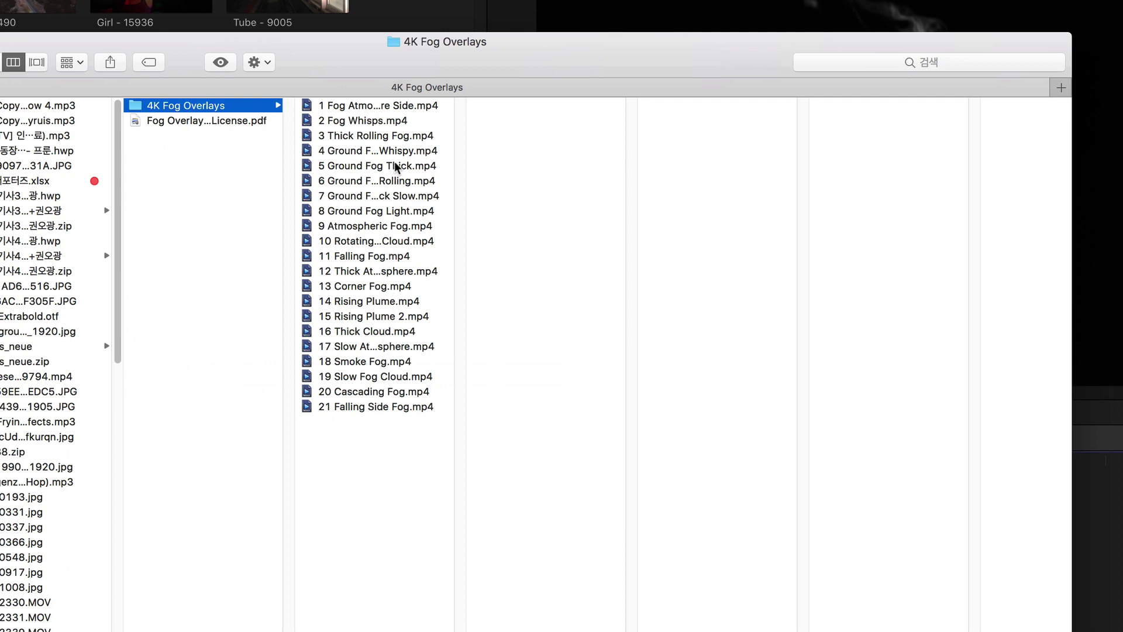
{"action": "left_click", "coordinate": [386, 292]}
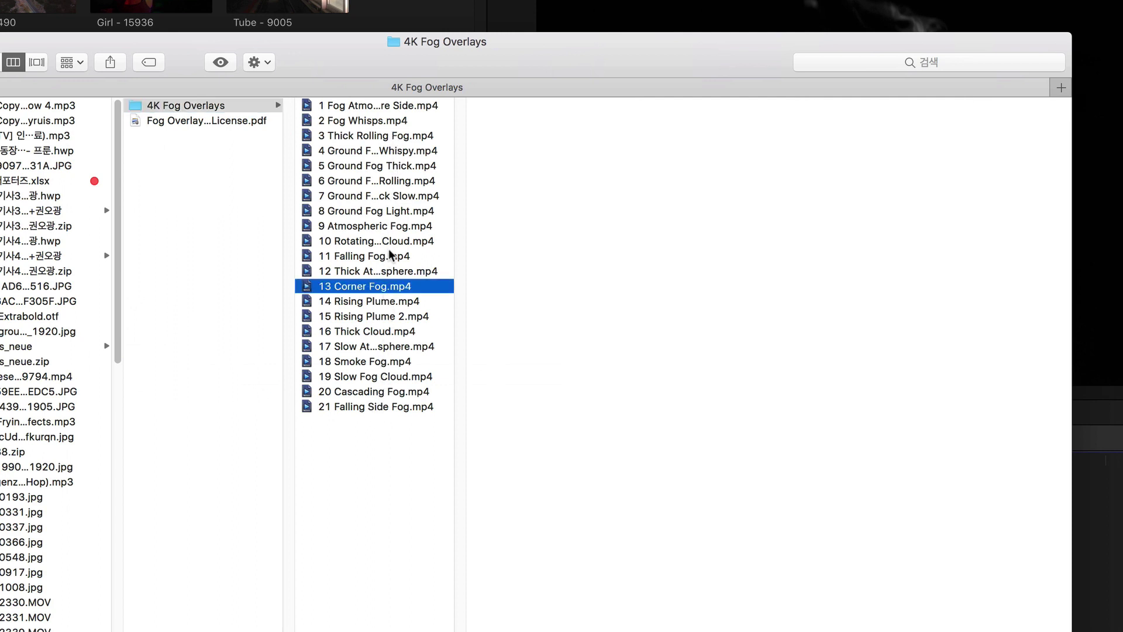
{"action": "left_click", "coordinate": [388, 229]}
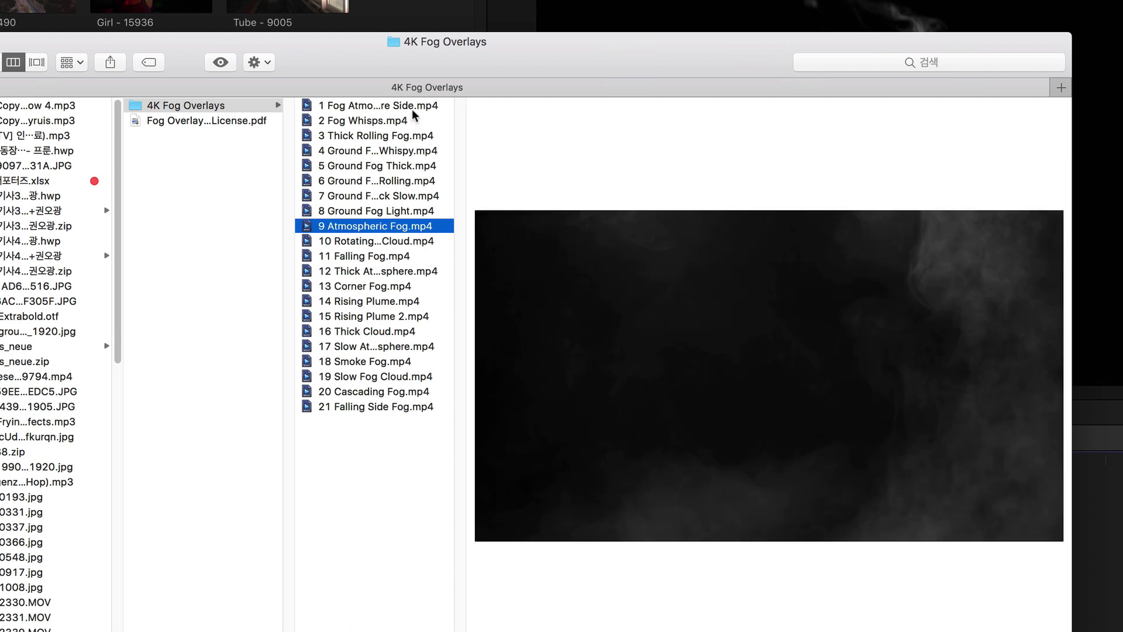
{"action": "left_click", "coordinate": [411, 109]}
{"action": "left_click", "coordinate": [411, 121]}
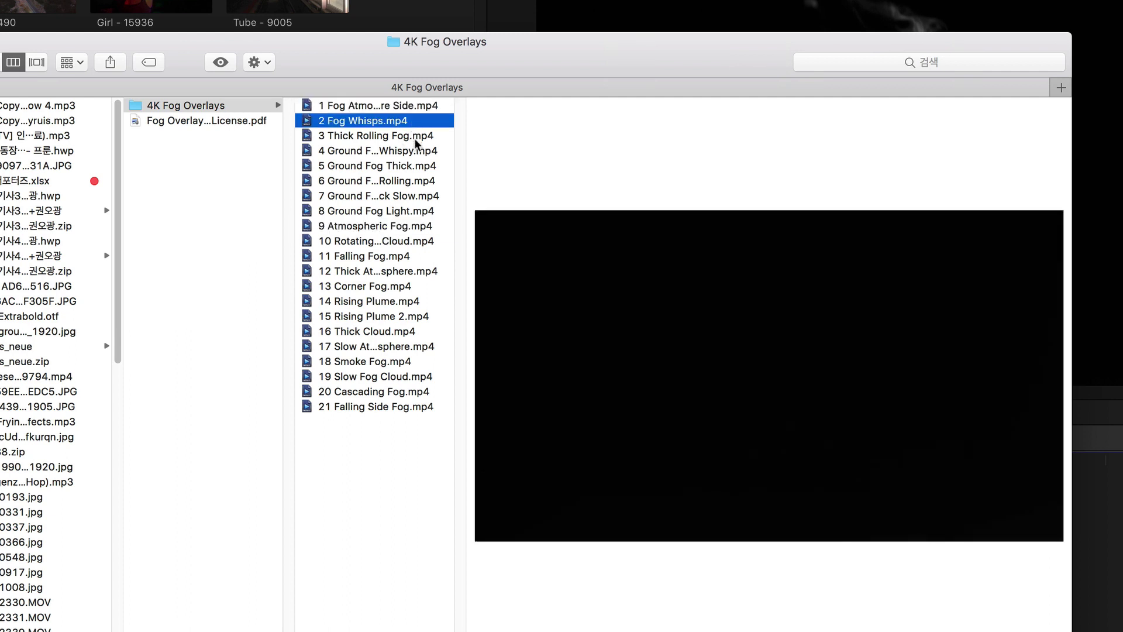
{"action": "left_click", "coordinate": [414, 136]}
{"action": "left_click", "coordinate": [410, 154]}
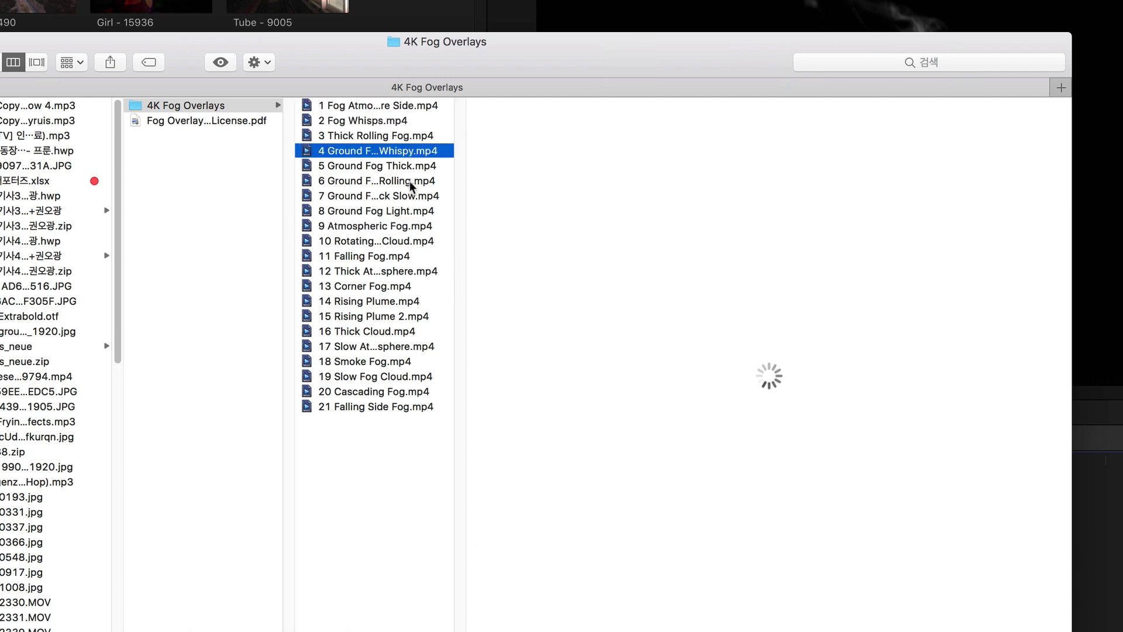
{"action": "left_click", "coordinate": [409, 196]}
{"action": "left_click", "coordinate": [402, 225]}
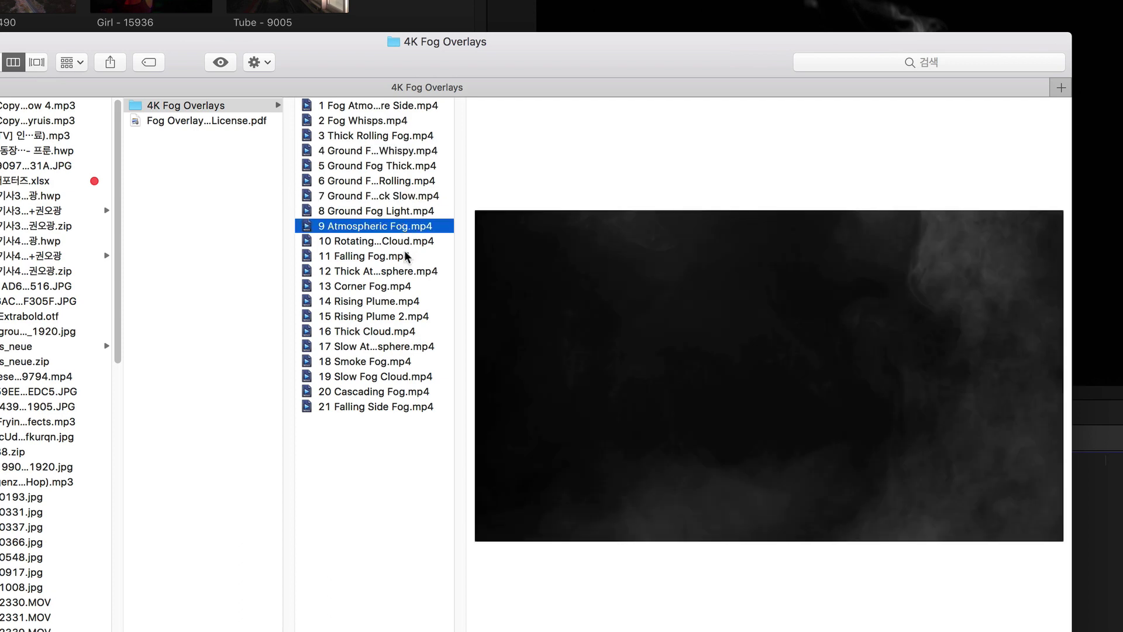
{"action": "left_click", "coordinate": [406, 256]}
{"action": "left_click", "coordinate": [402, 286]}
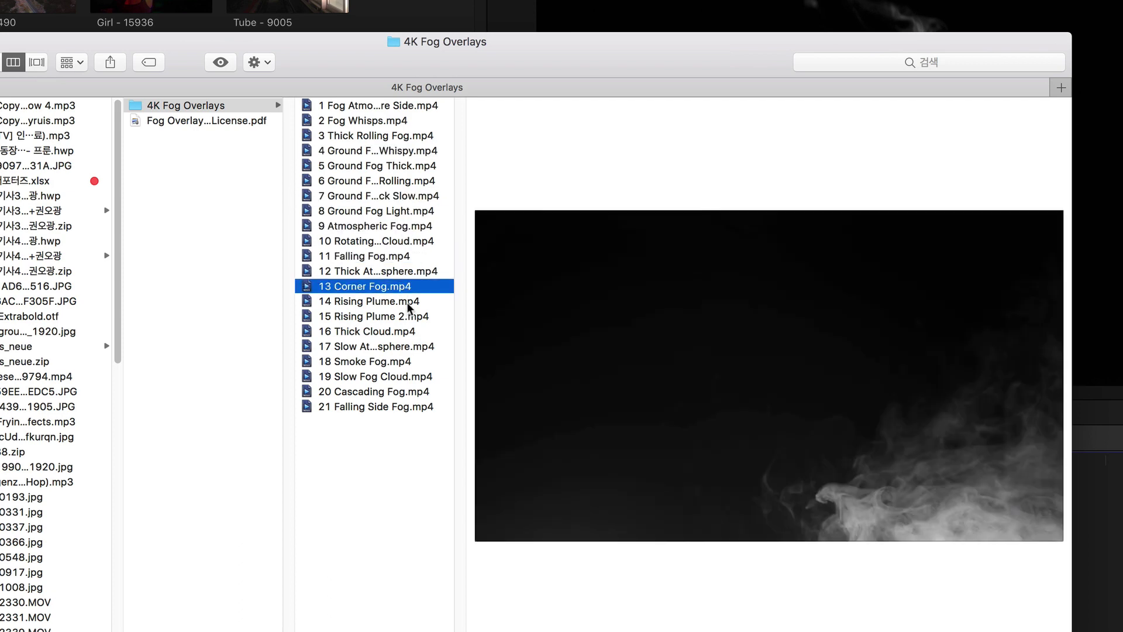
{"action": "left_click", "coordinate": [408, 306]}
{"action": "left_click", "coordinate": [408, 318]}
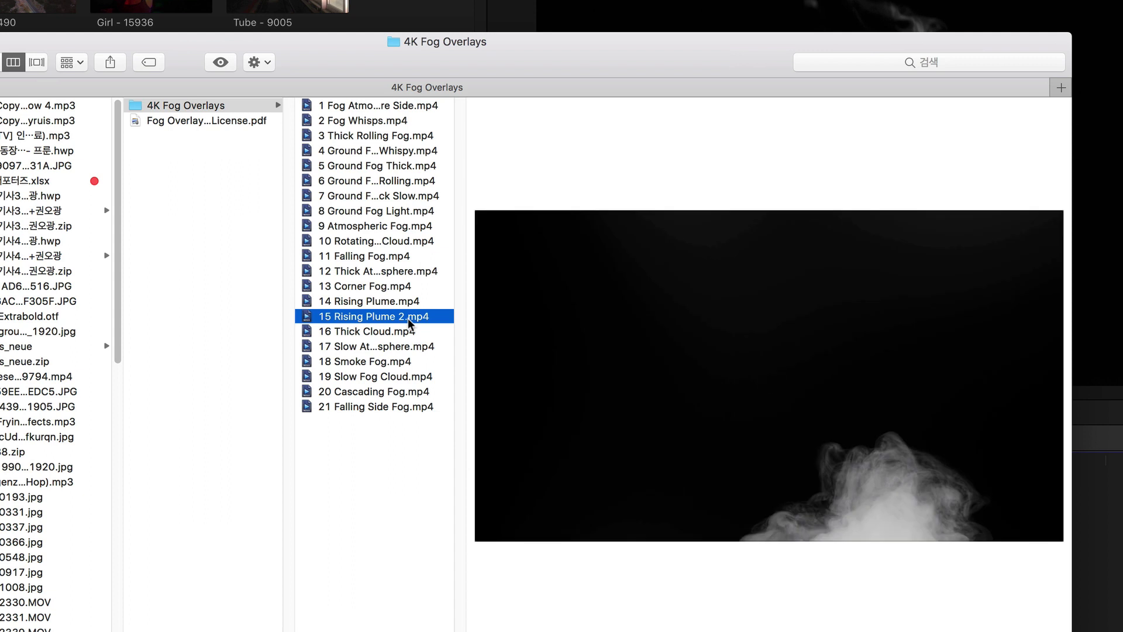
{"action": "key", "text": "super+w"}
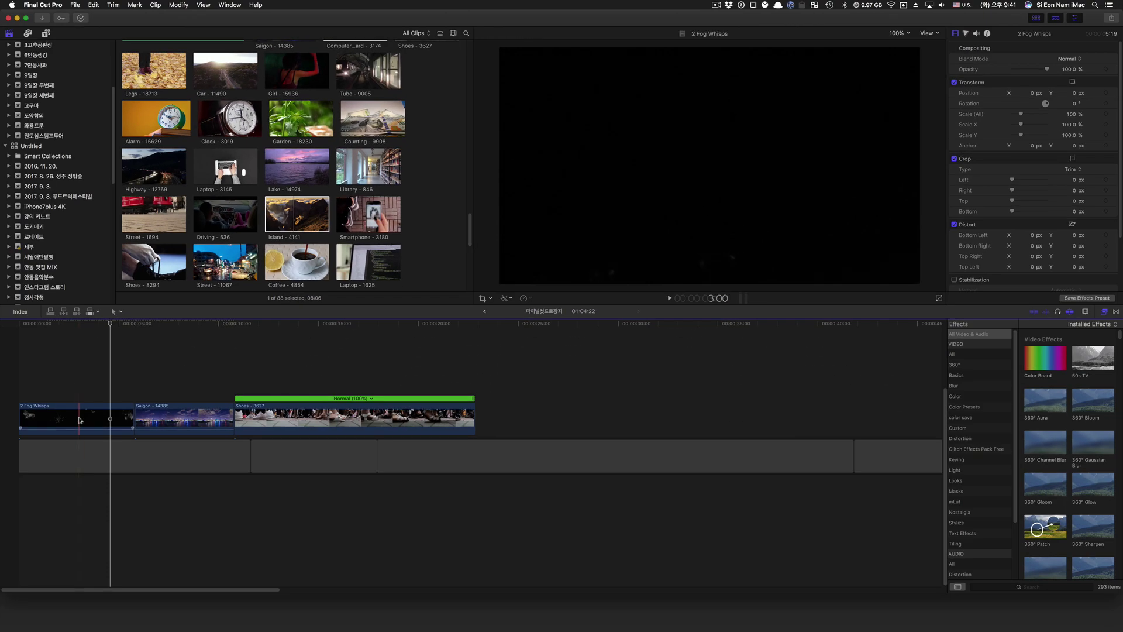
Step: Move the 2 Fog Whisps clip above the Saigon - 14385 clip and trim its end to match that clip's length
{"action": "left_click_drag", "start_coordinate": [80, 419], "coordinate": [194, 361]}
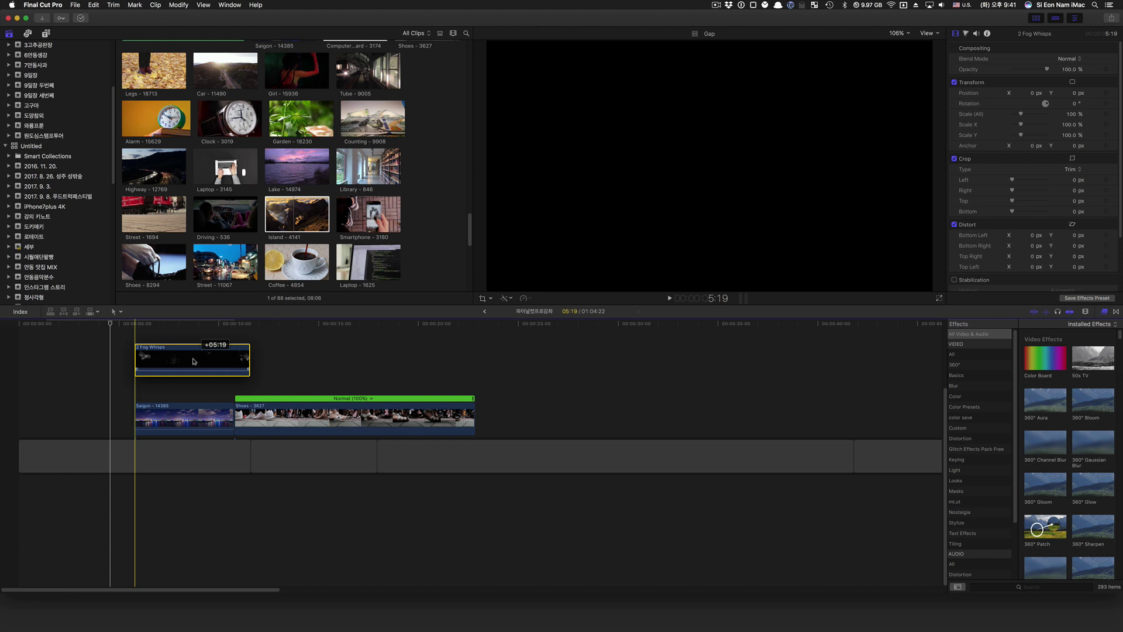
{"action": "left_click_drag", "start_coordinate": [194, 361], "coordinate": [233, 368]}
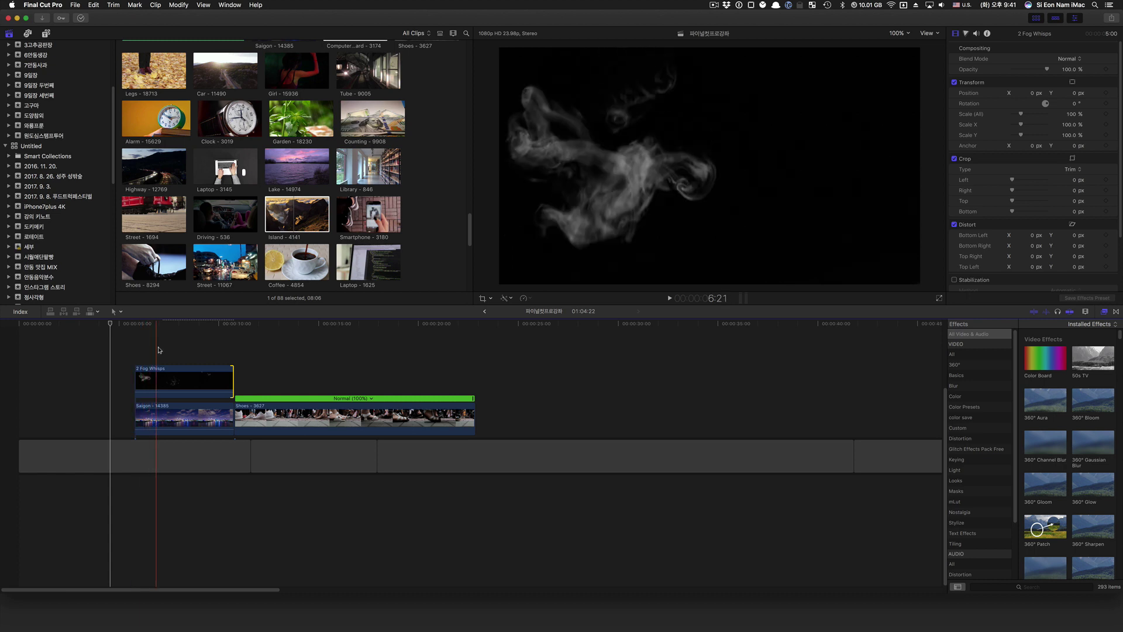
{"action": "left_click", "coordinate": [136, 349]}
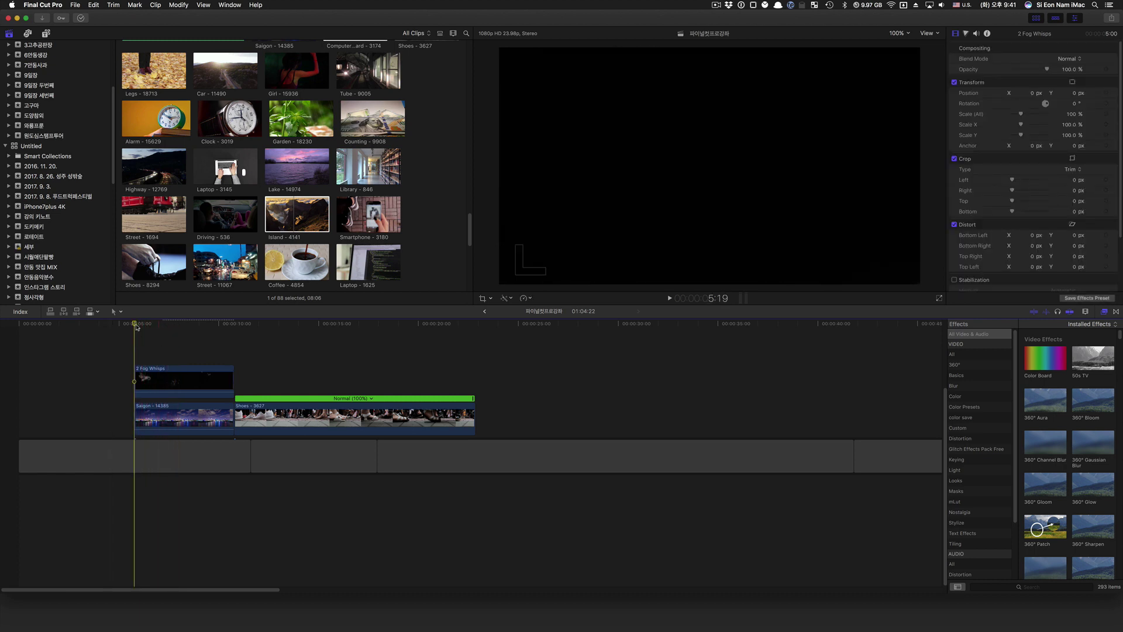
{"action": "left_click_drag", "start_coordinate": [137, 325], "coordinate": [169, 325]}
Step: Lower the opacity of the 2 Fog Whisps clip to 33.64% so the fog blends with the night skyline
{"action": "left_click", "coordinate": [183, 379]}
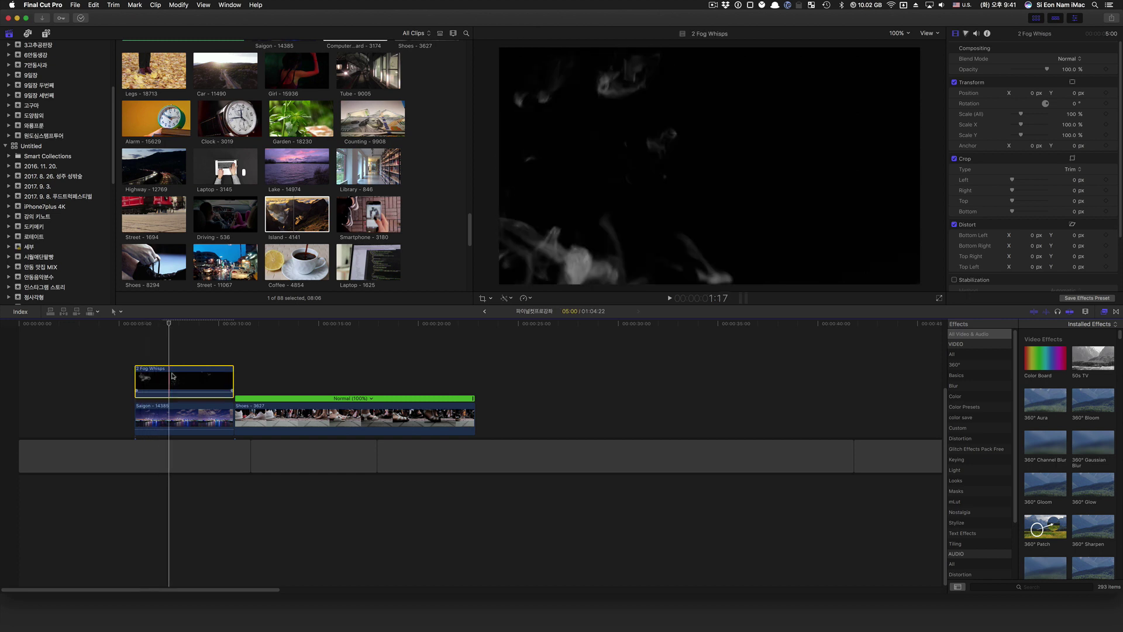
{"action": "mouse_move", "coordinate": [169, 323]}
{"action": "left_mouse_down"}
{"action": "mouse_move", "coordinate": [188, 325]}
{"action": "mouse_move", "coordinate": [155, 325]}
{"action": "left_mouse_up"}
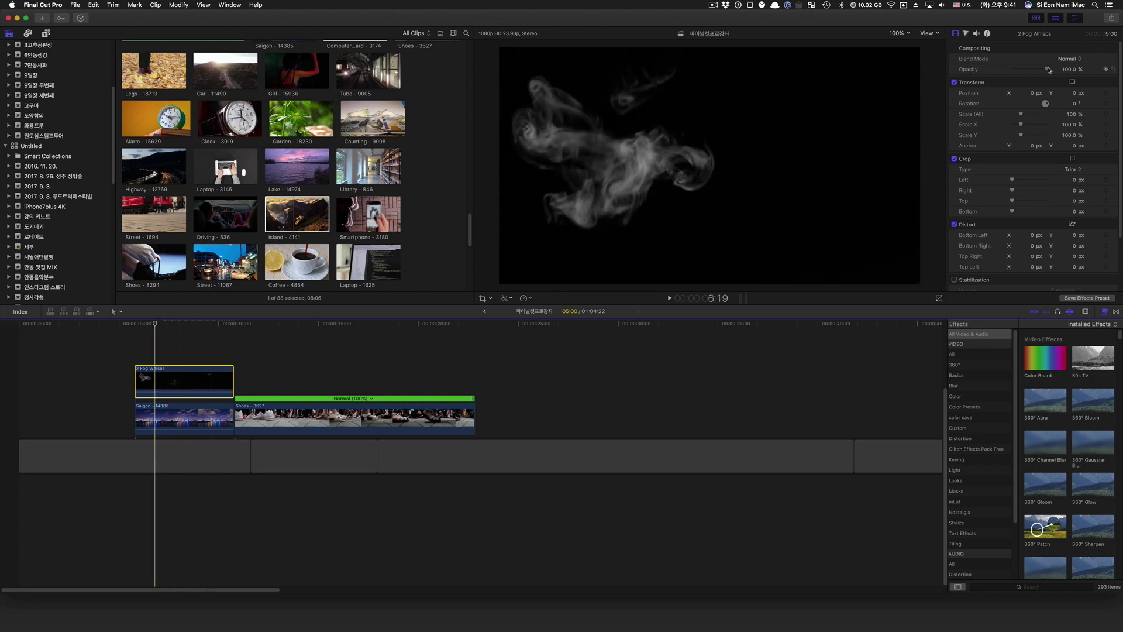
{"action": "left_click_drag", "start_coordinate": [1047, 69], "coordinate": [1021, 72]}
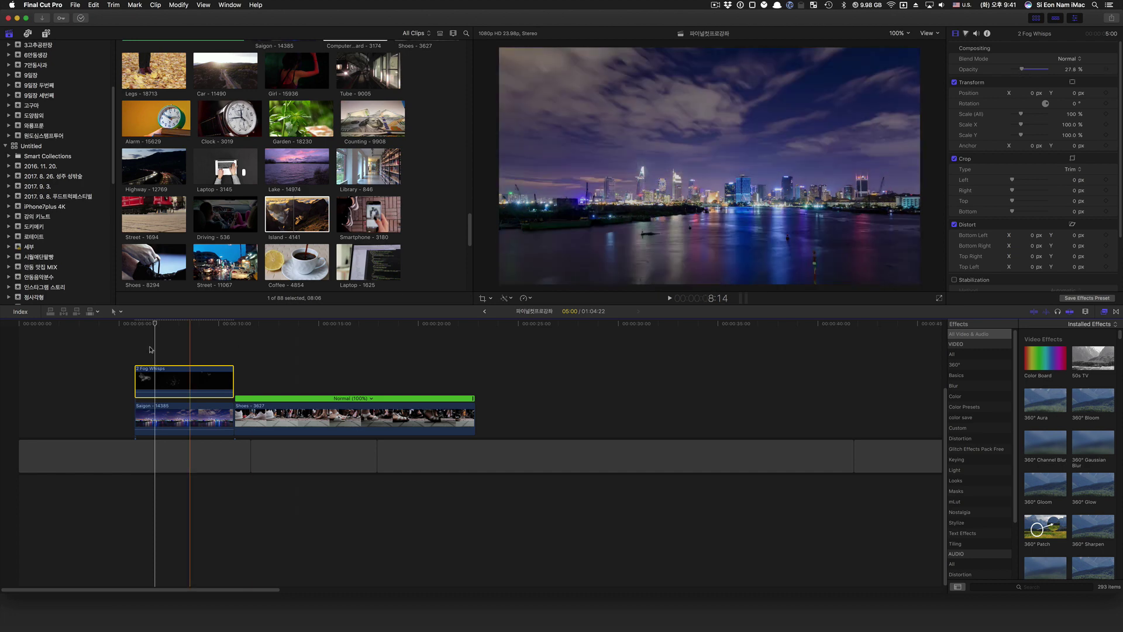
{"action": "mouse_move", "coordinate": [156, 324]}
{"action": "left_mouse_down"}
{"action": "mouse_move", "coordinate": [192, 326]}
{"action": "mouse_move", "coordinate": [143, 327]}
{"action": "left_mouse_up"}
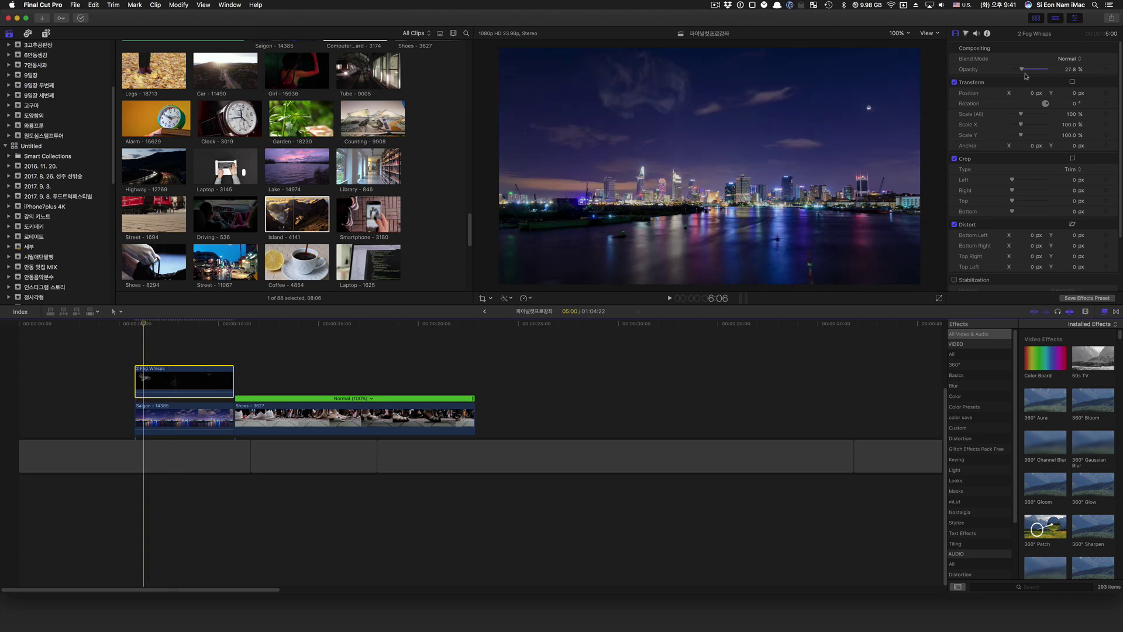
{"action": "left_click_drag", "start_coordinate": [1022, 71], "coordinate": [1034, 73]}
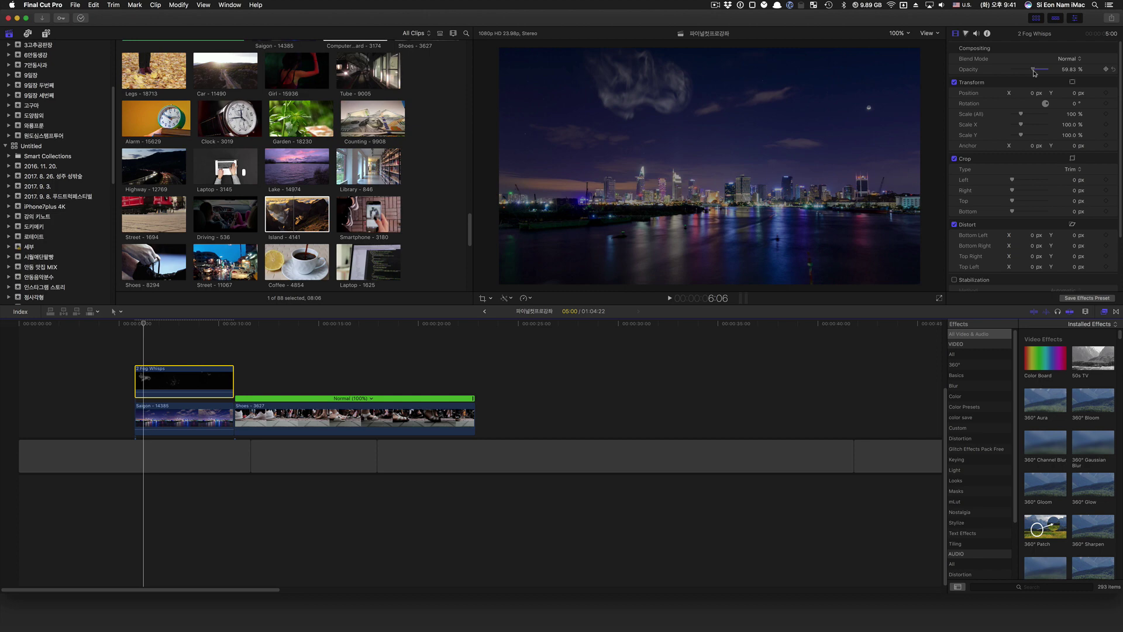
{"action": "left_click_drag", "start_coordinate": [1034, 73], "coordinate": [1025, 74]}
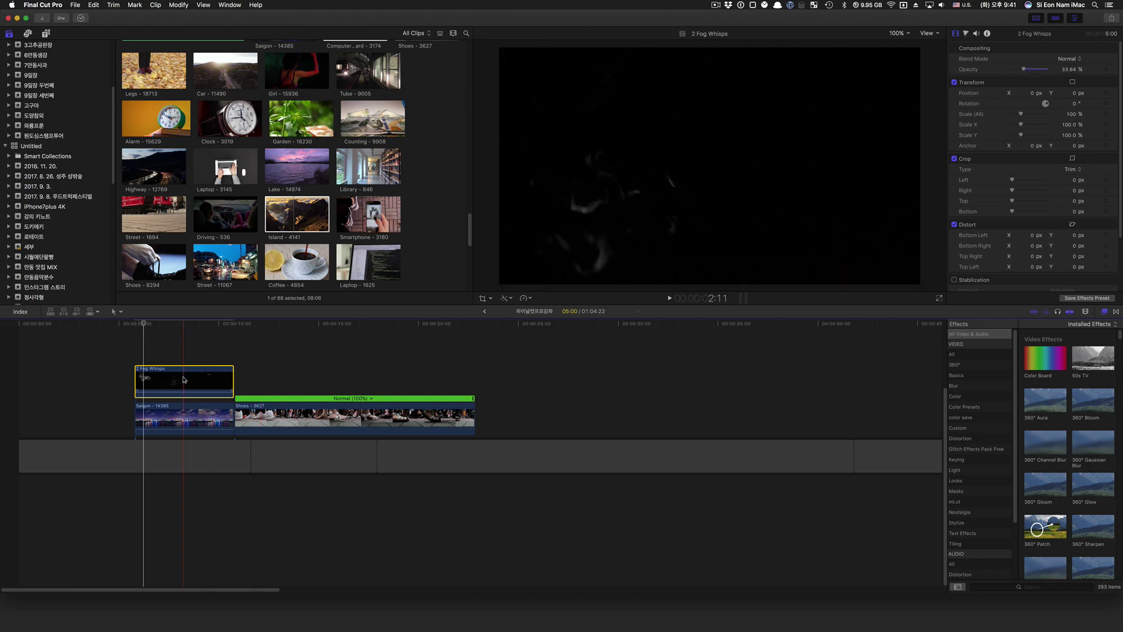
Step: Disable the Saigon - 14385 clip to view the fog alone, re-enable it, and scrub through the combined image
{"action": "left_click", "coordinate": [176, 418]}
{"action": "key", "text": "v"}
{"action": "left_click", "coordinate": [177, 382]}
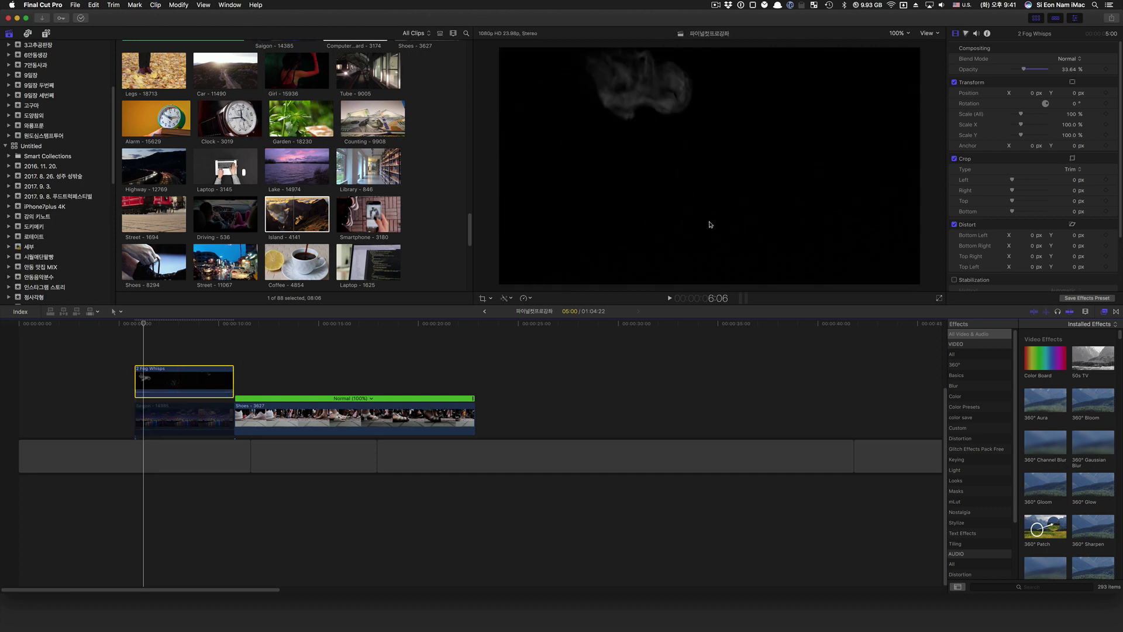
{"action": "left_click", "coordinate": [193, 420]}
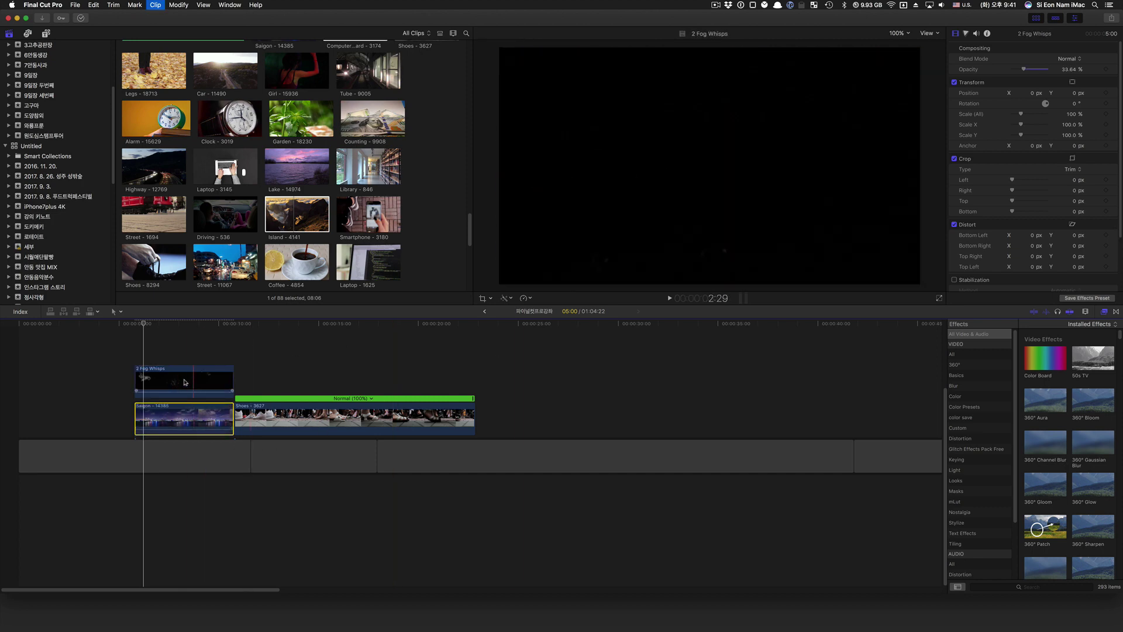
{"action": "mouse_move", "coordinate": [148, 333]}
{"action": "left_mouse_down"}
{"action": "mouse_move", "coordinate": [170, 331]}
{"action": "mouse_move", "coordinate": [156, 331]}
{"action": "left_mouse_up"}
{"action": "left_click", "coordinate": [191, 360]}
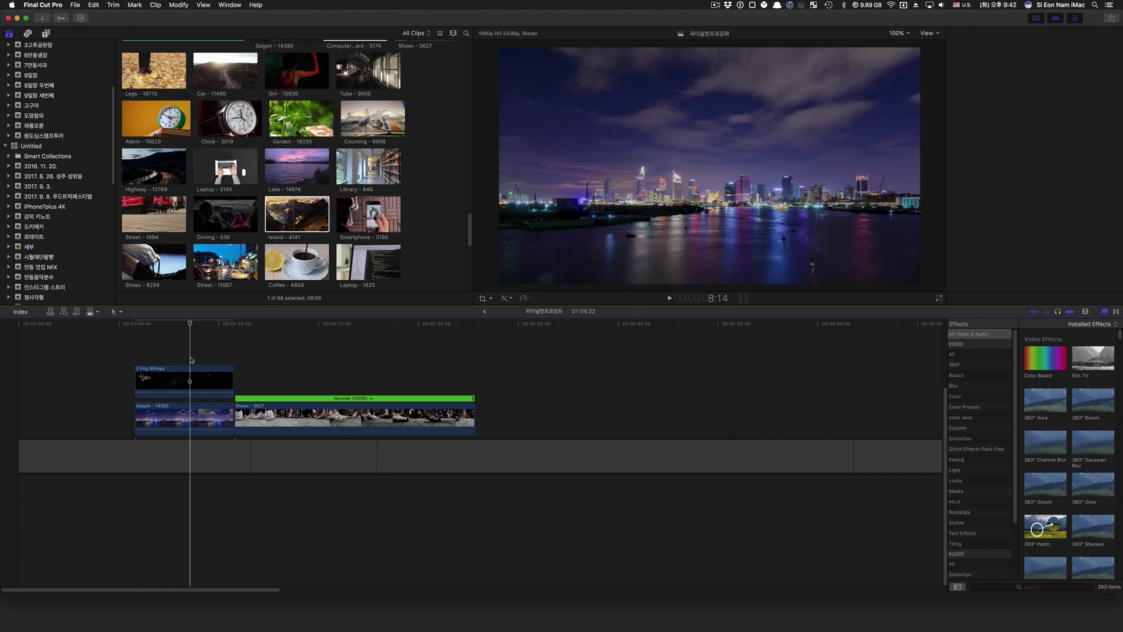
Step: Toggle the 2 Fog Whisps and Saigon - 14385 clips off and on to compare the sky with and without fog
{"action": "left_click", "coordinate": [191, 375]}
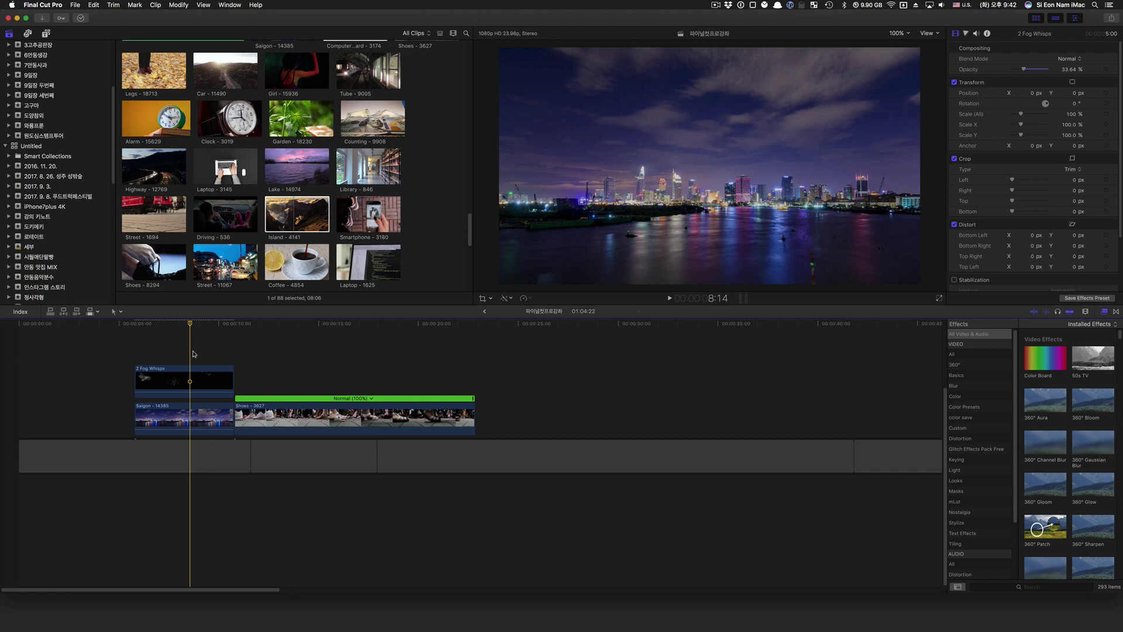
{"action": "left_click", "coordinate": [191, 378]}
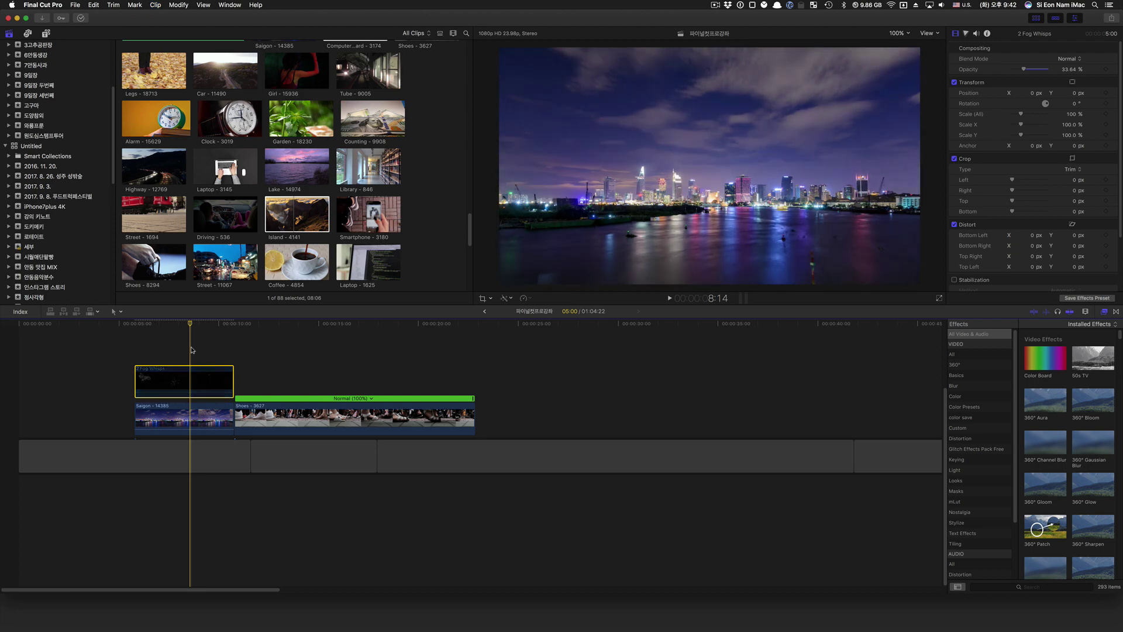
{"action": "key", "text": "super+Down"}
{"action": "key", "text": "v"}
{"action": "key", "text": "super+Up"}
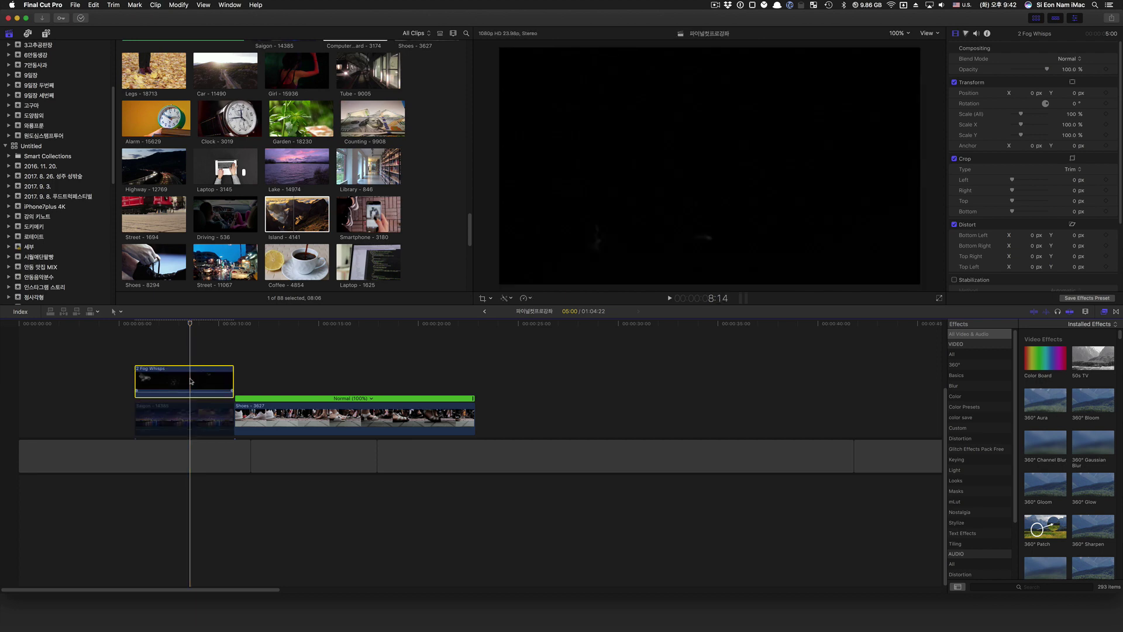
{"action": "key", "text": "v"}
{"action": "left_click", "coordinate": [148, 349]}
{"action": "left_click", "coordinate": [153, 383]}
{"action": "key", "text": "v"}
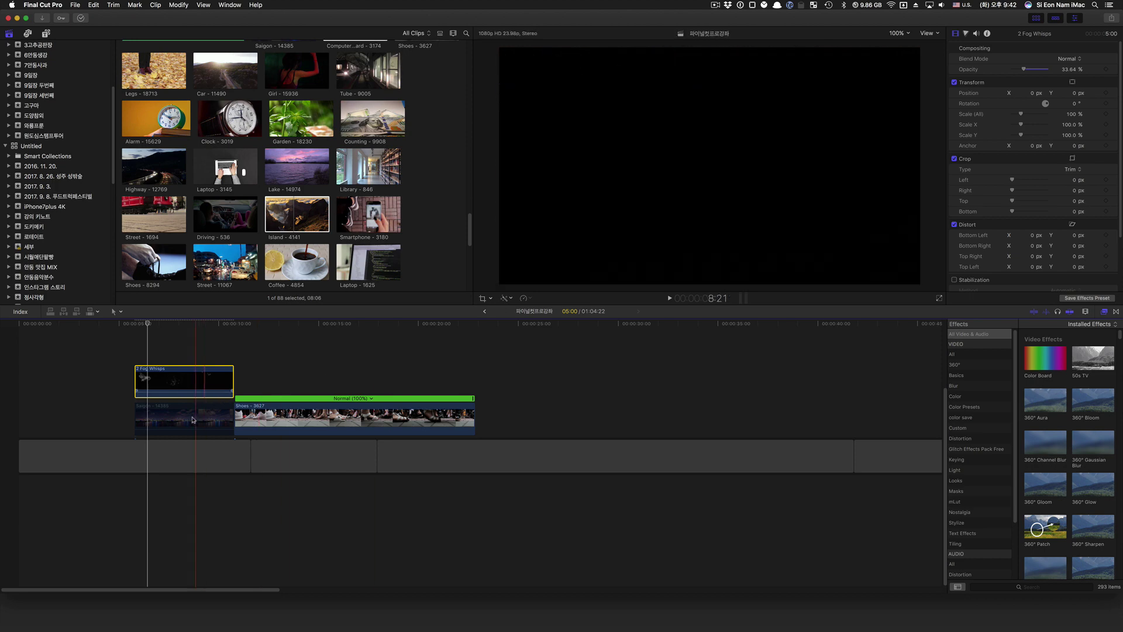
{"action": "key", "text": "super+Down"}
{"action": "key", "text": "v"}
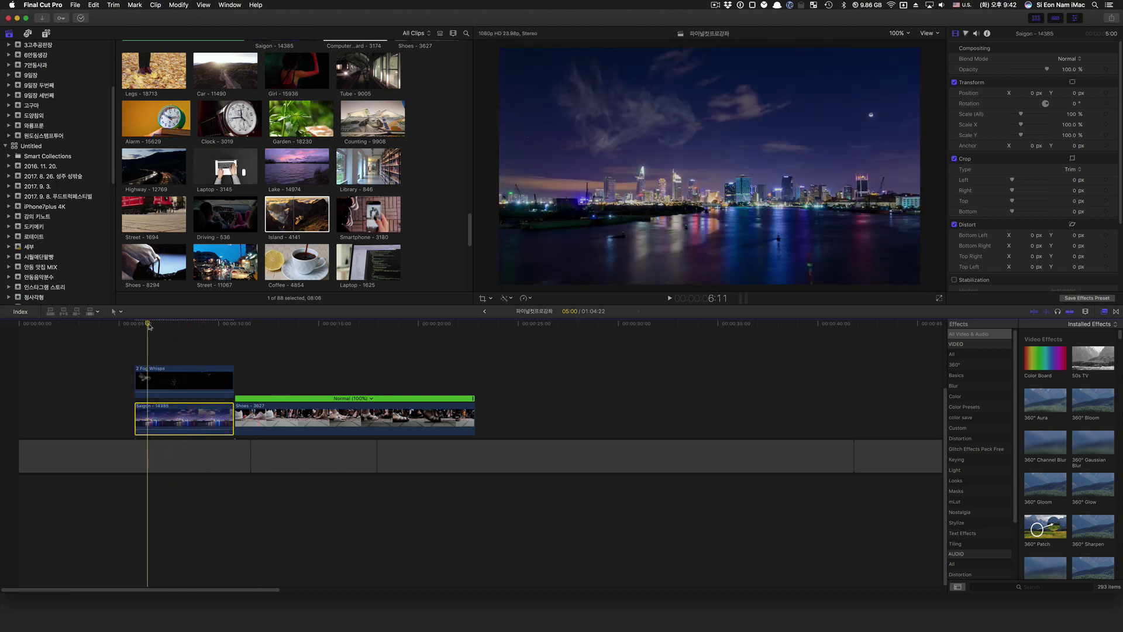
{"action": "mouse_move", "coordinate": [148, 330]}
{"action": "left_mouse_down"}
{"action": "mouse_move", "coordinate": [207, 337]}
{"action": "mouse_move", "coordinate": [147, 337]}
{"action": "left_mouse_up"}
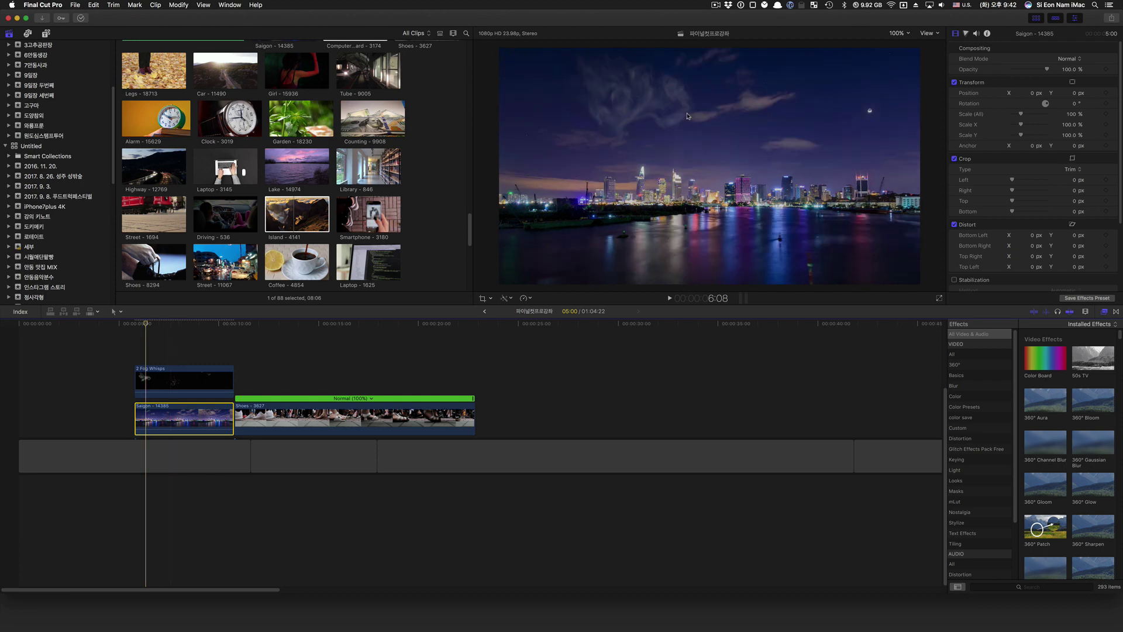
Step: Place the 10 Rotating Fog Cloud clip above the Shoes - 3627 clip and trim its end to match that clip
{"action": "left_click_drag", "start_coordinate": [687, 116], "coordinate": [572, 360]}
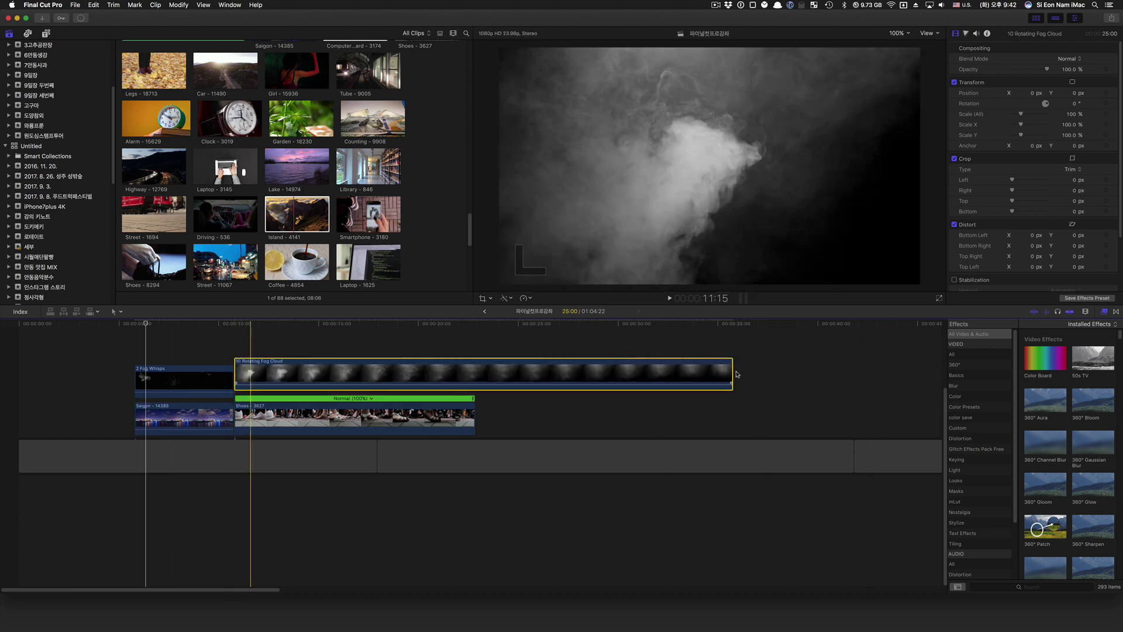
{"action": "left_click_drag", "start_coordinate": [732, 374], "coordinate": [474, 374]}
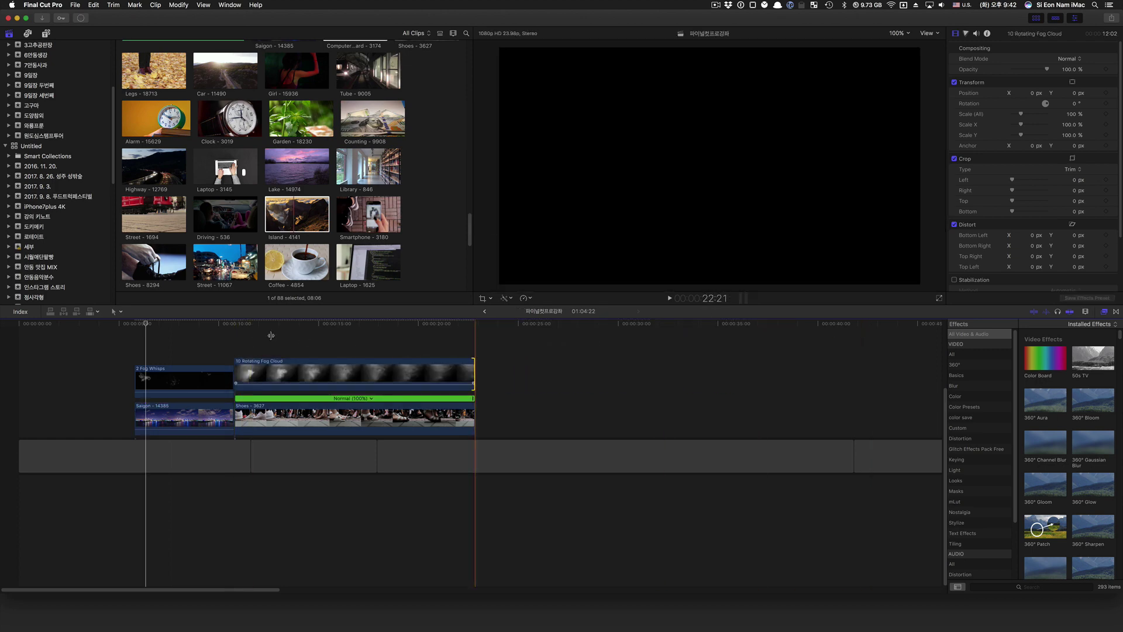
{"action": "left_click", "coordinate": [261, 332]}
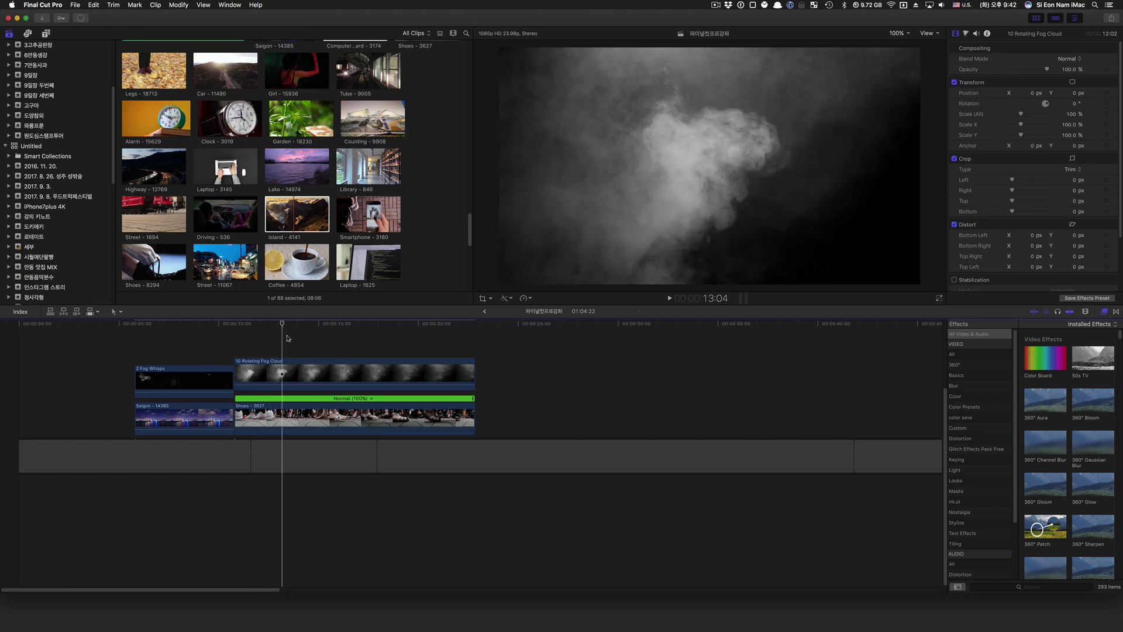
Step: Lower the opacity of the 10 Rotating Fog Cloud clip to 19.74% and scrub through the blended footage
{"action": "left_click", "coordinate": [299, 375]}
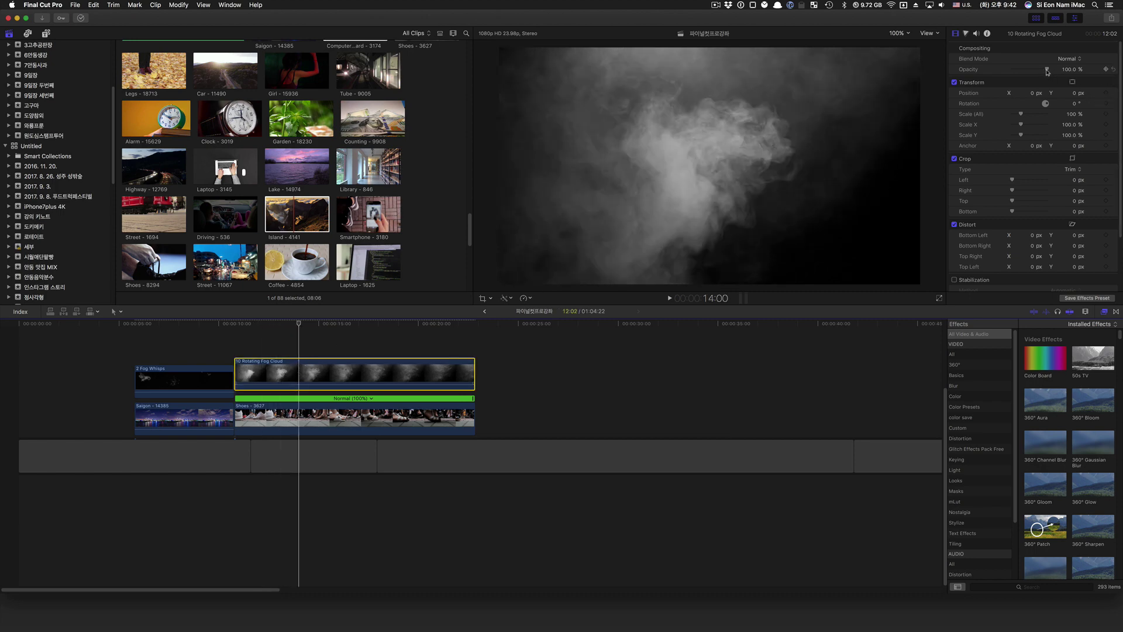
{"action": "left_click_drag", "start_coordinate": [1046, 72], "coordinate": [1023, 75]}
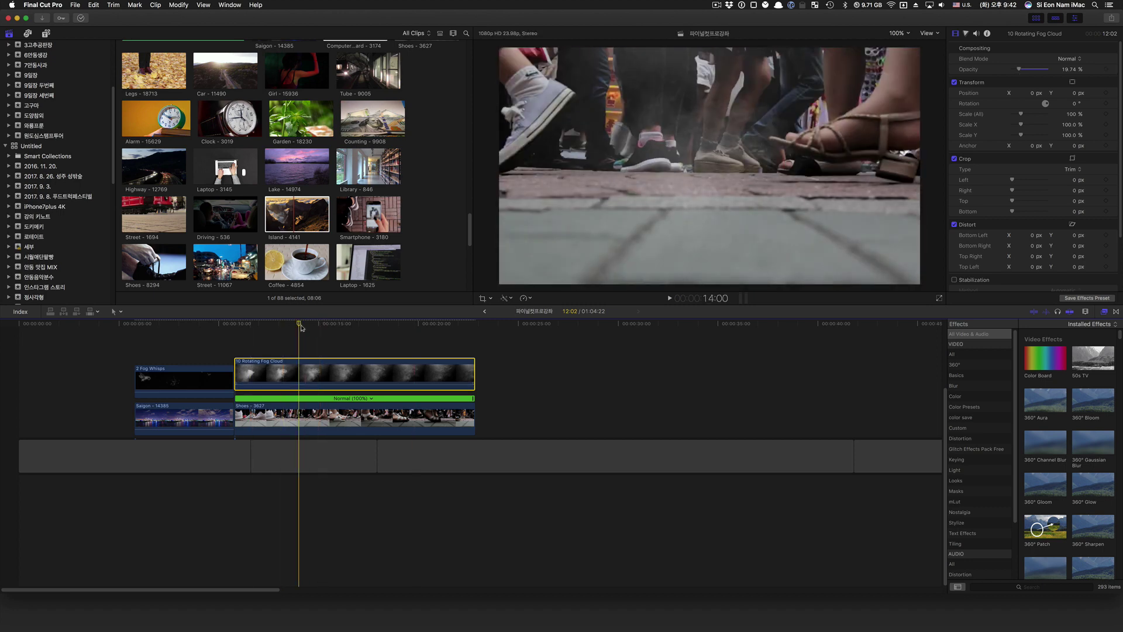
{"action": "left_click_drag", "start_coordinate": [299, 325], "coordinate": [261, 339]}
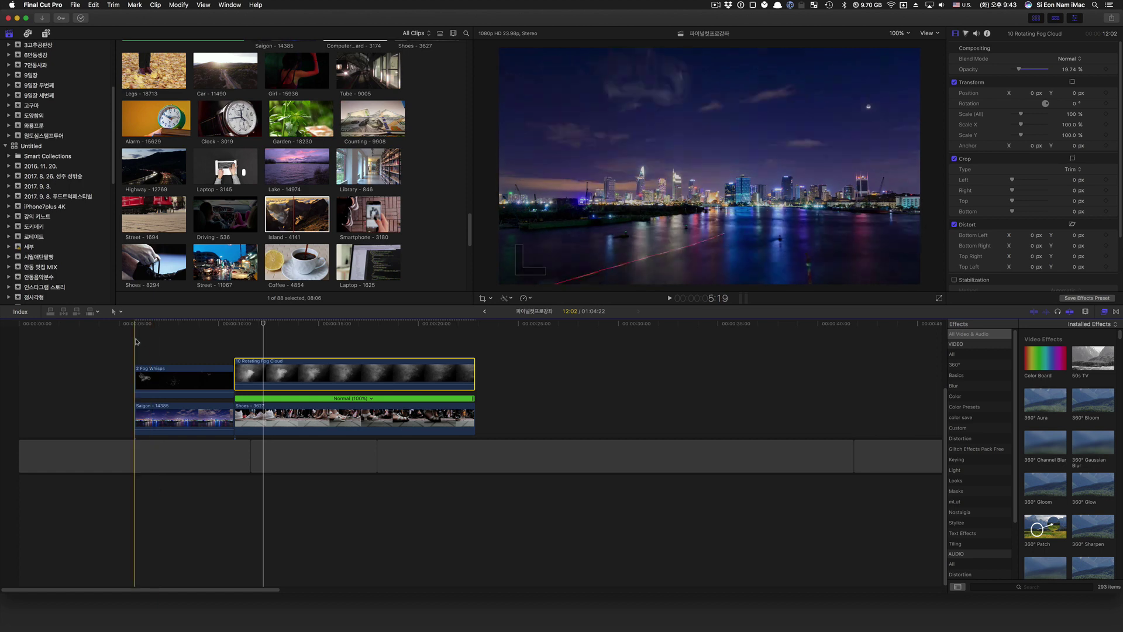
{"action": "left_click", "coordinate": [136, 378]}
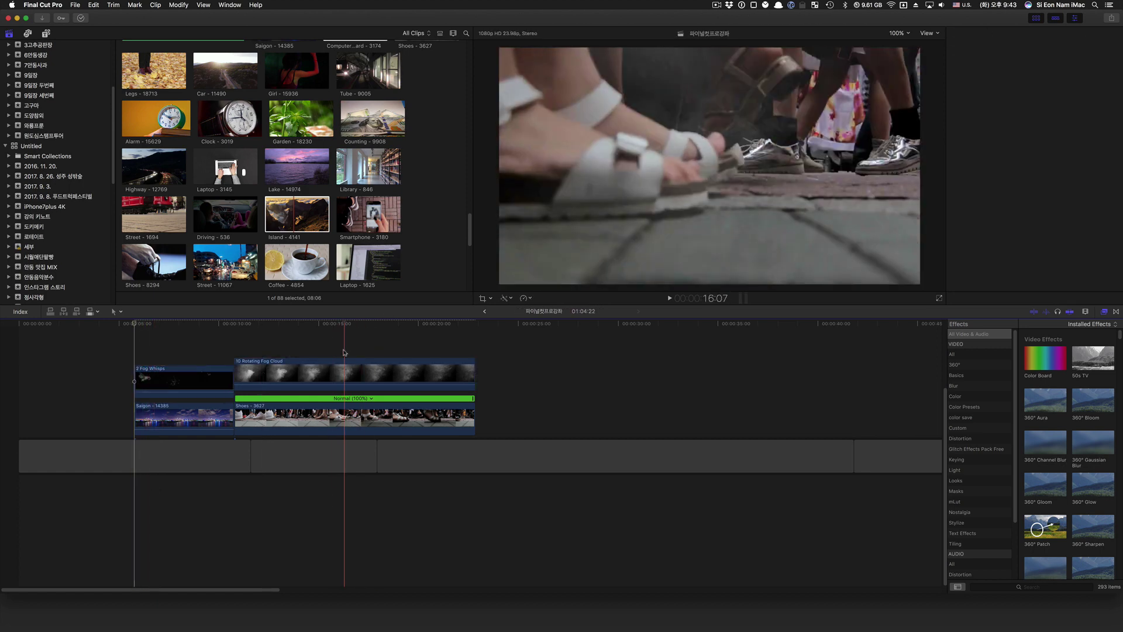
Step: Slow the 10 Rotating Fog Cloud clip to 50% speed and scrub through the slowed fog over the shoes footage
{"action": "left_click", "coordinate": [344, 375]}
{"action": "left_click", "coordinate": [532, 300]}
{"action": "mouse_move", "coordinate": [541, 315]}
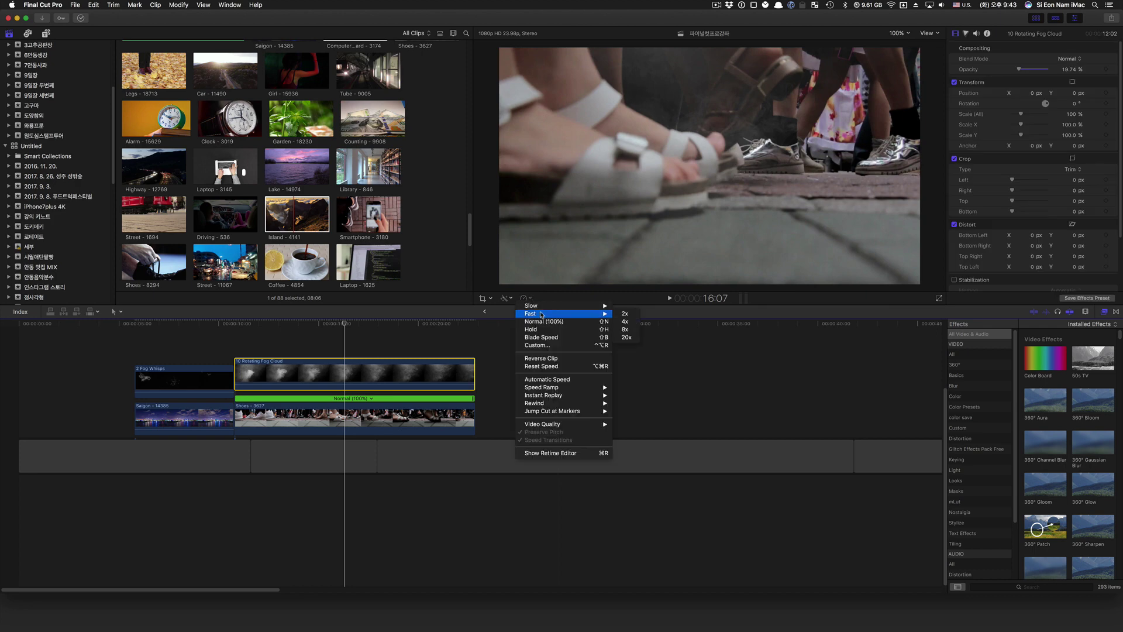
{"action": "mouse_move", "coordinate": [583, 307]}
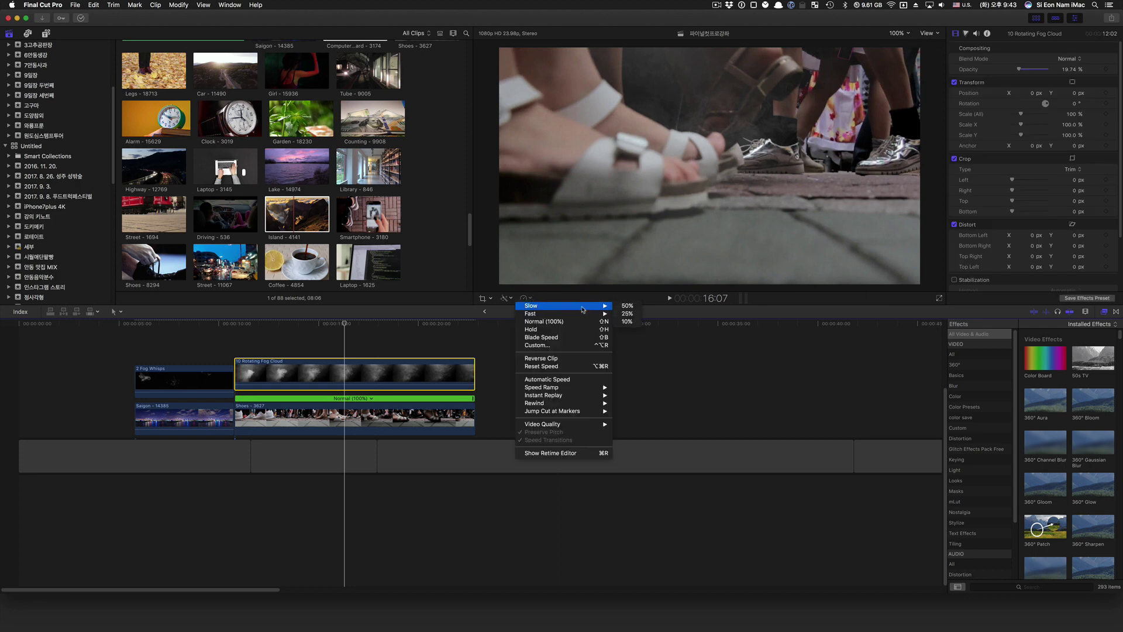
{"action": "left_click", "coordinate": [631, 309]}
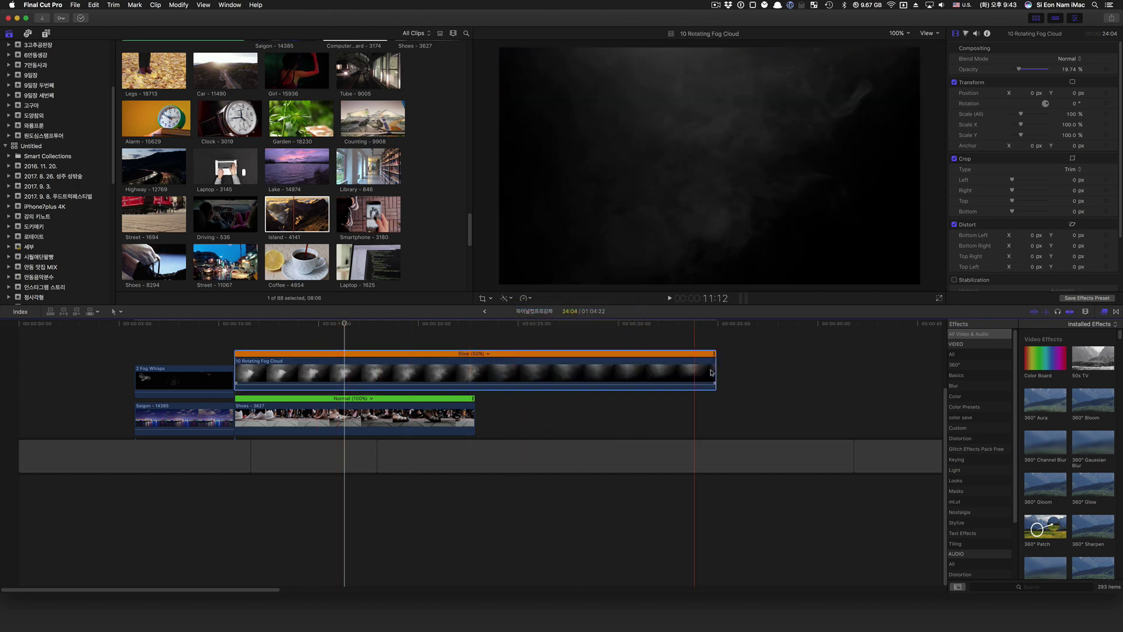
{"action": "left_click", "coordinate": [285, 325]}
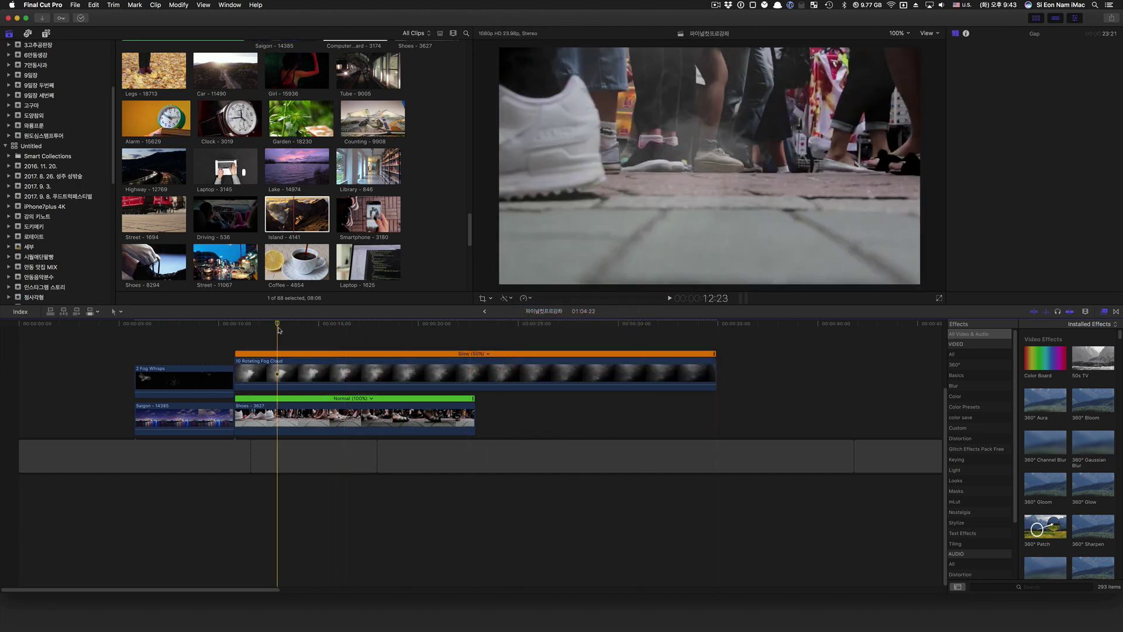
{"action": "left_click_drag", "start_coordinate": [286, 326], "coordinate": [440, 338]}
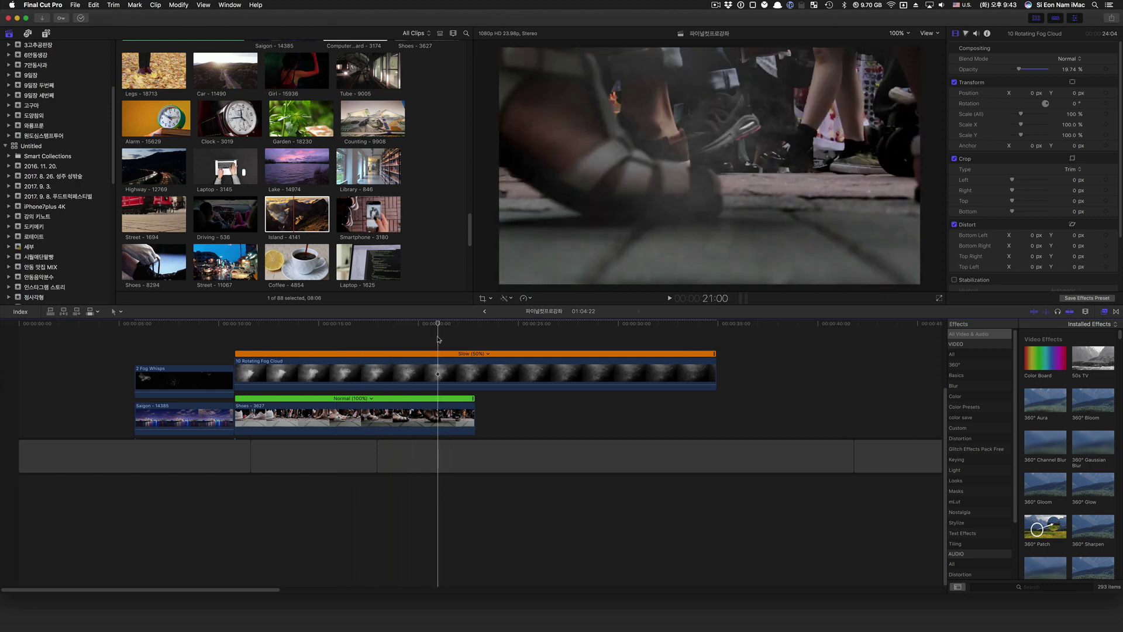
Step: Speed up the 10 Rotating Fog Cloud clip to 2x and scrub back to the part where it overlaps the shoes footage
{"action": "left_click", "coordinate": [438, 370]}
{"action": "left_click", "coordinate": [524, 298]}
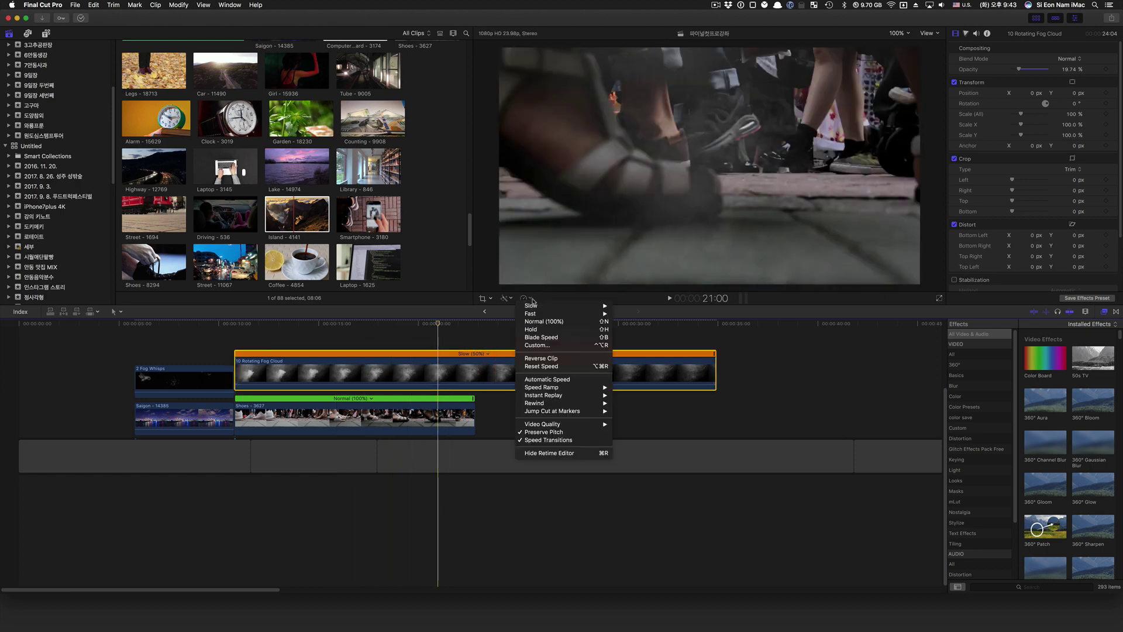
{"action": "left_click", "coordinate": [624, 314]}
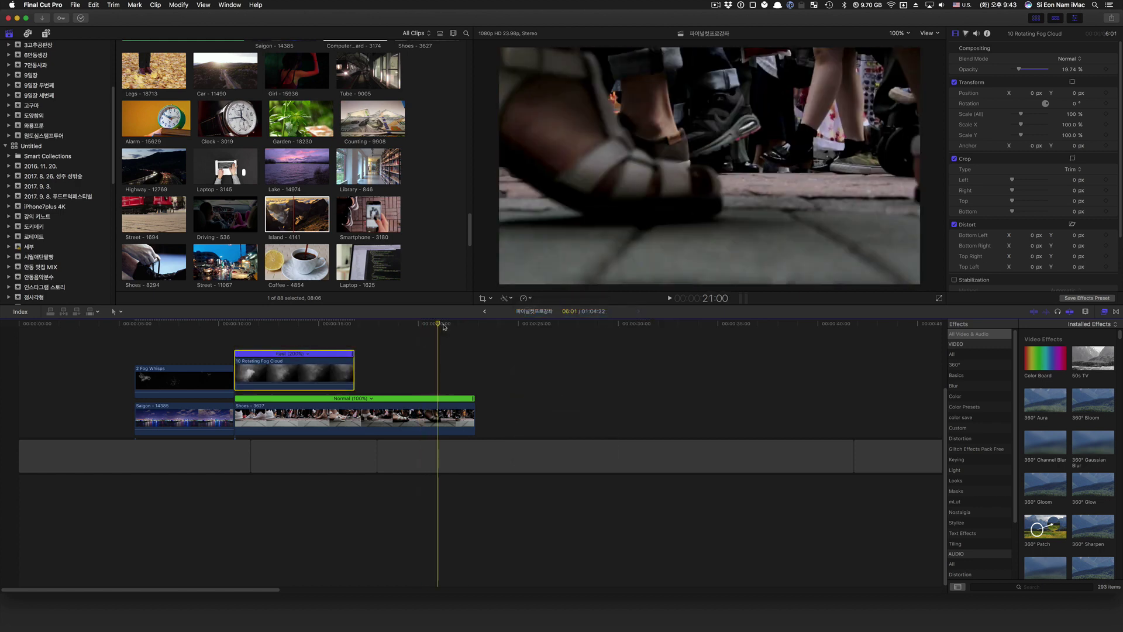
{"action": "left_click_drag", "start_coordinate": [440, 325], "coordinate": [323, 335]}
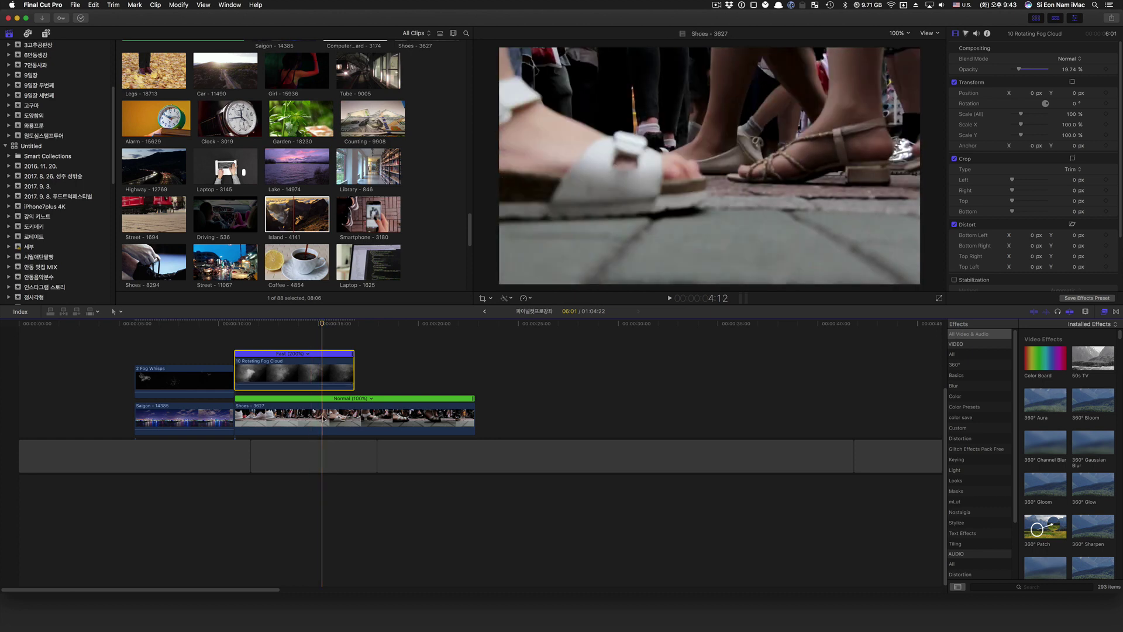
Step: Select the Shoes - 3627 clip, reselect the 10 Rotating Fog Cloud clip, and scrub around the 15-second mark to examine the faster fog
{"action": "left_click", "coordinate": [324, 418]}
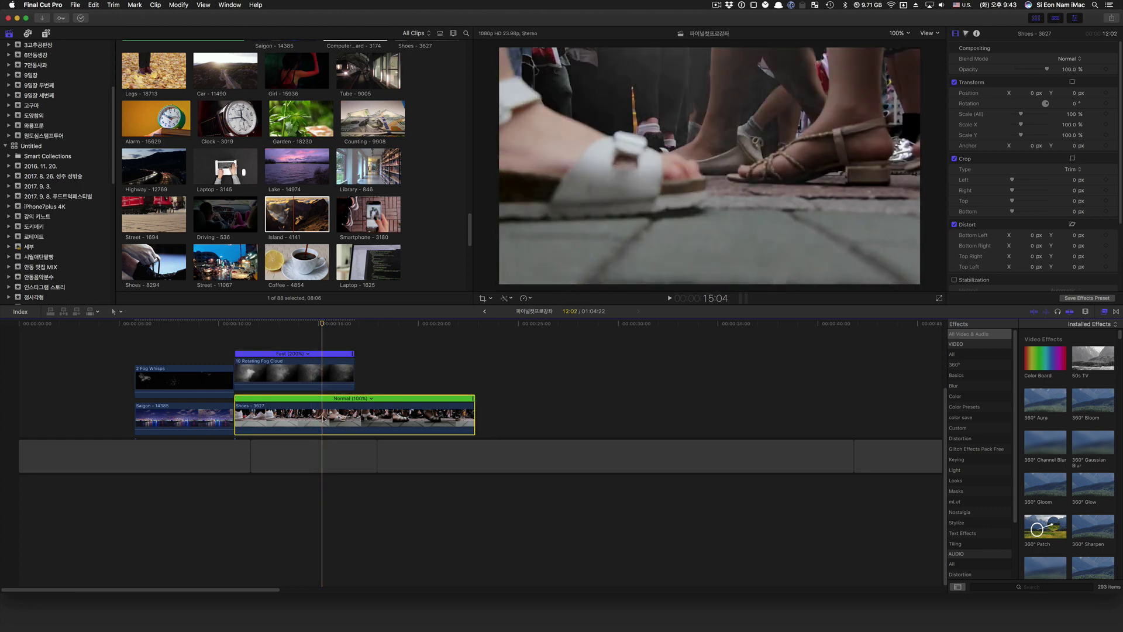
{"action": "left_click", "coordinate": [302, 368]}
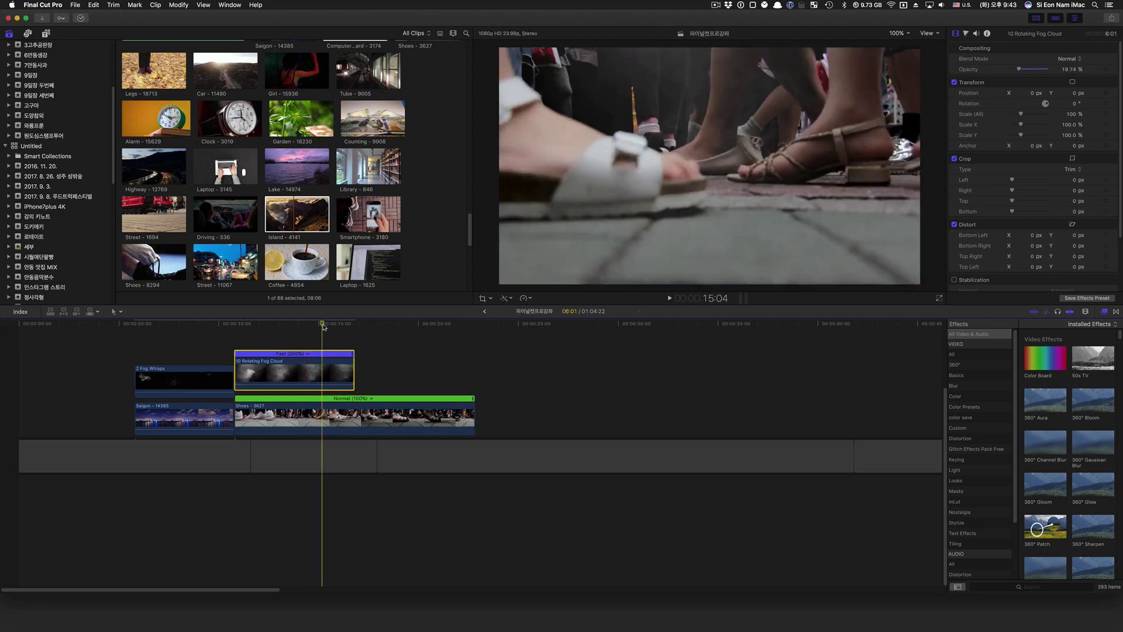
{"action": "mouse_move", "coordinate": [324, 326]}
{"action": "left_mouse_down"}
{"action": "mouse_move", "coordinate": [248, 326]}
{"action": "mouse_move", "coordinate": [329, 329]}
{"action": "left_mouse_up"}
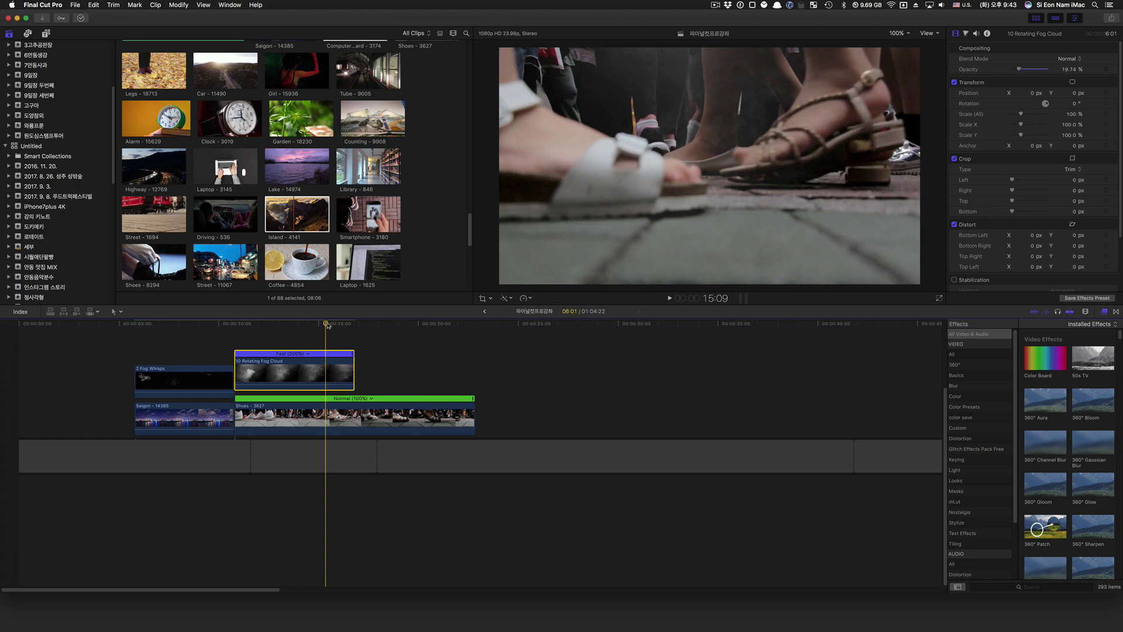
{"action": "left_click_drag", "start_coordinate": [328, 325], "coordinate": [316, 326]}
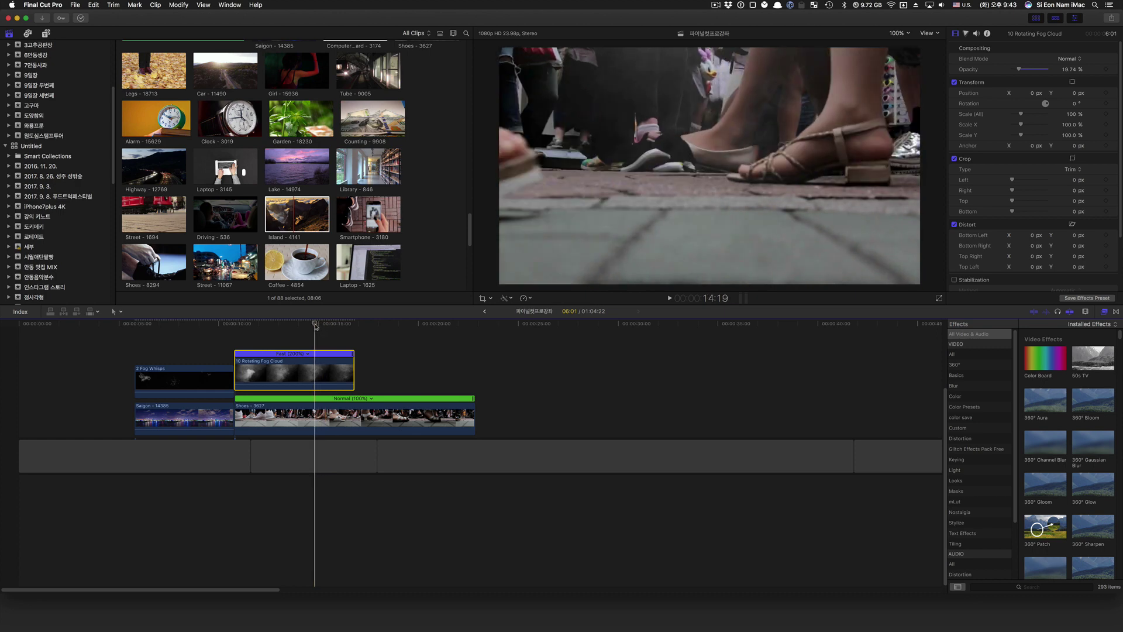